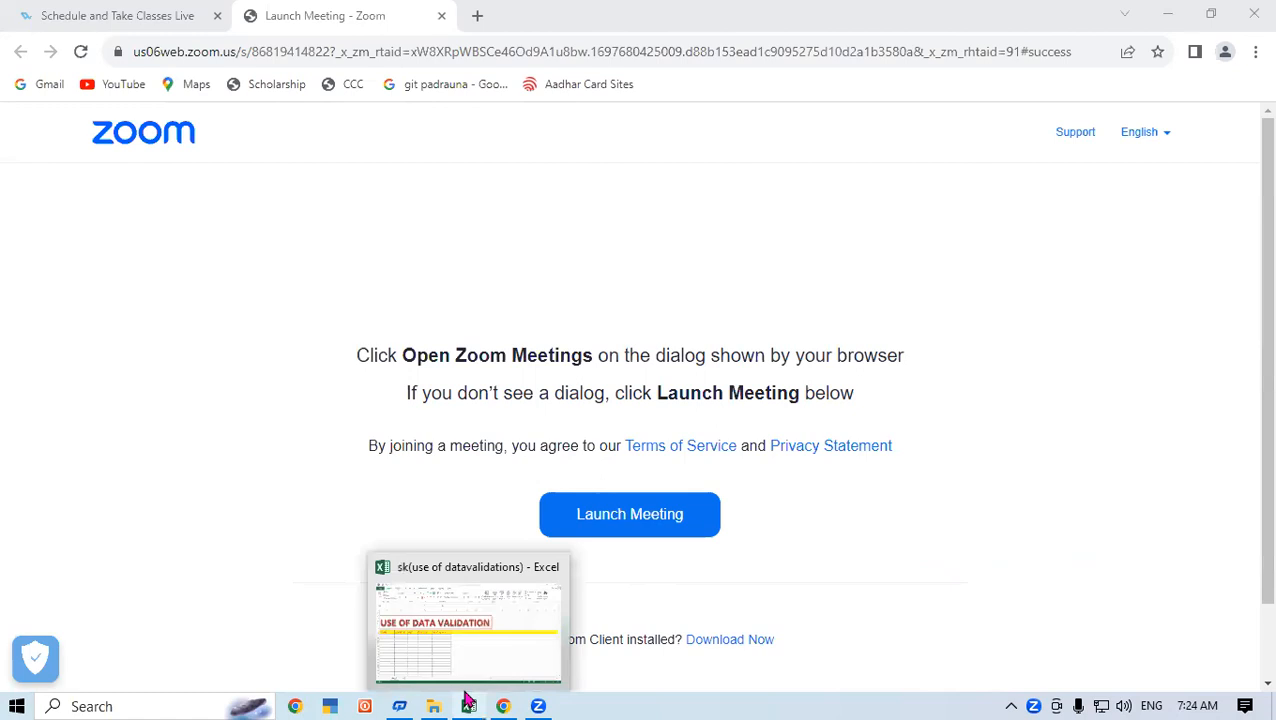
# Switch from Chrome to the Excel workbook 'sk(use of datavalidations)'.
pyautogui.click(786, 452)
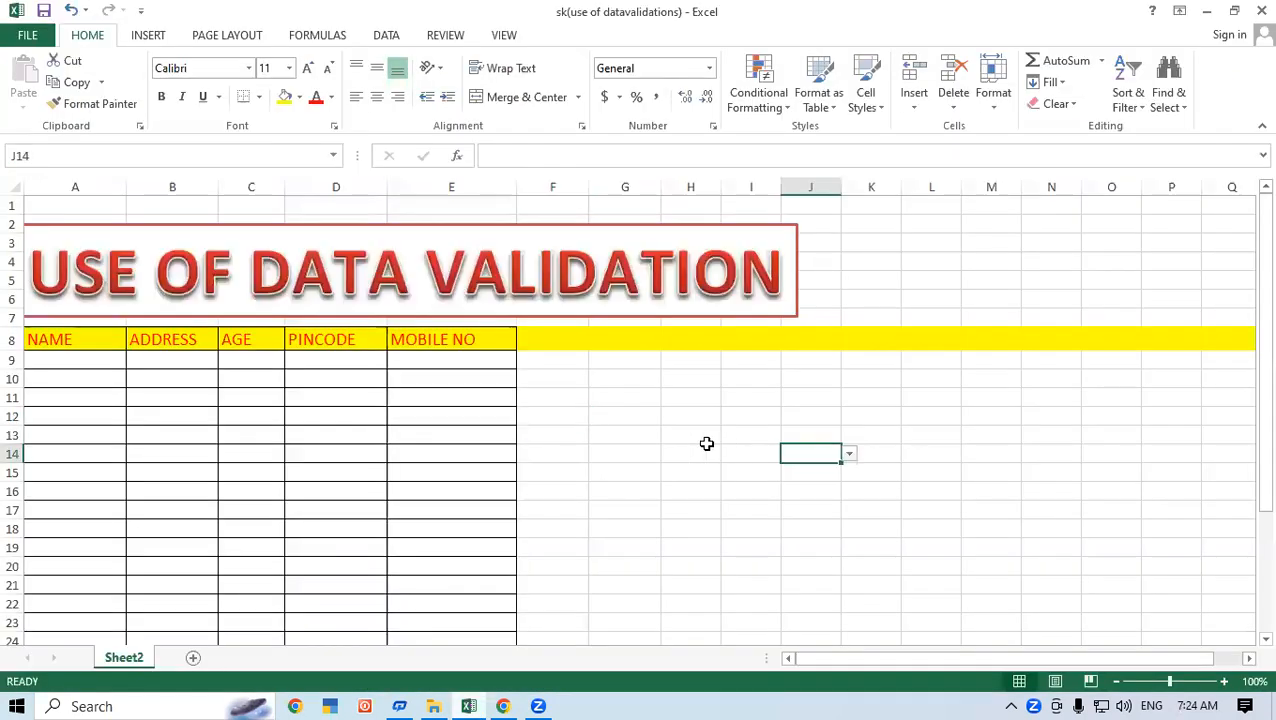
pyautogui.click(662, 392)
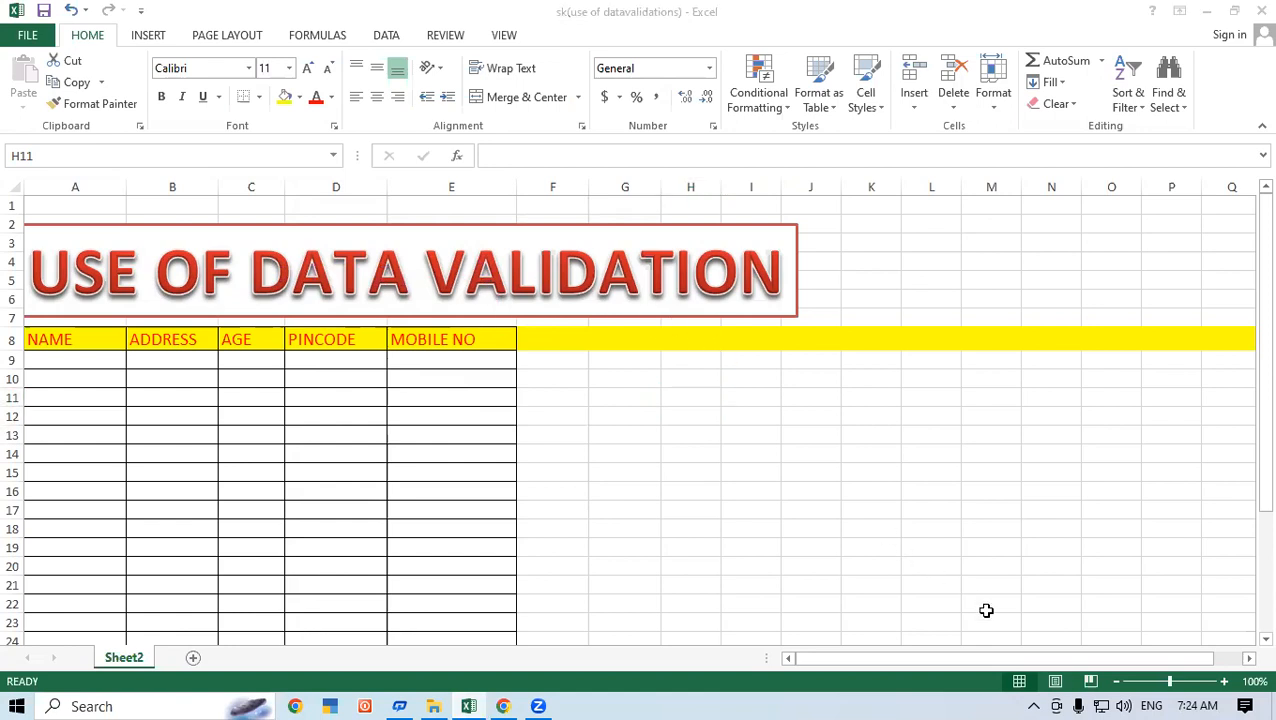
pyautogui.click(891, 276)
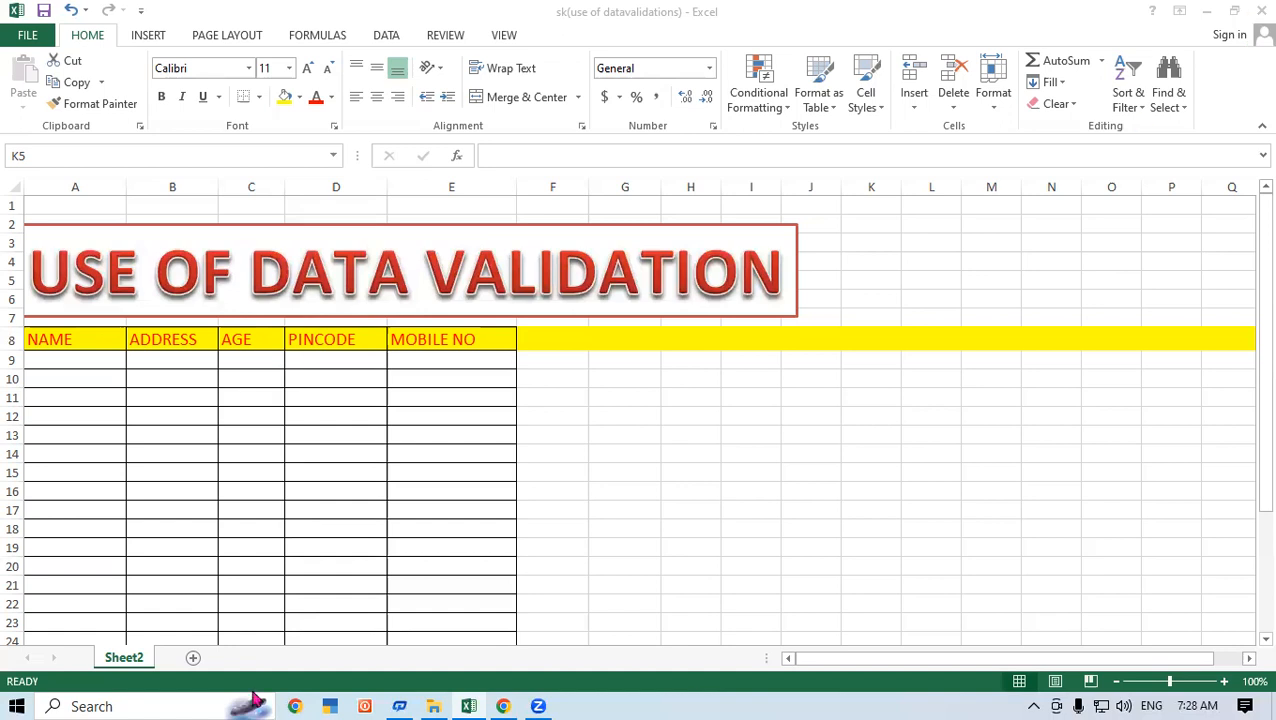
# Select the empty MOBILE NO cells E9 through E25.
pyautogui.click(645, 414)
pyautogui.click(412, 381)
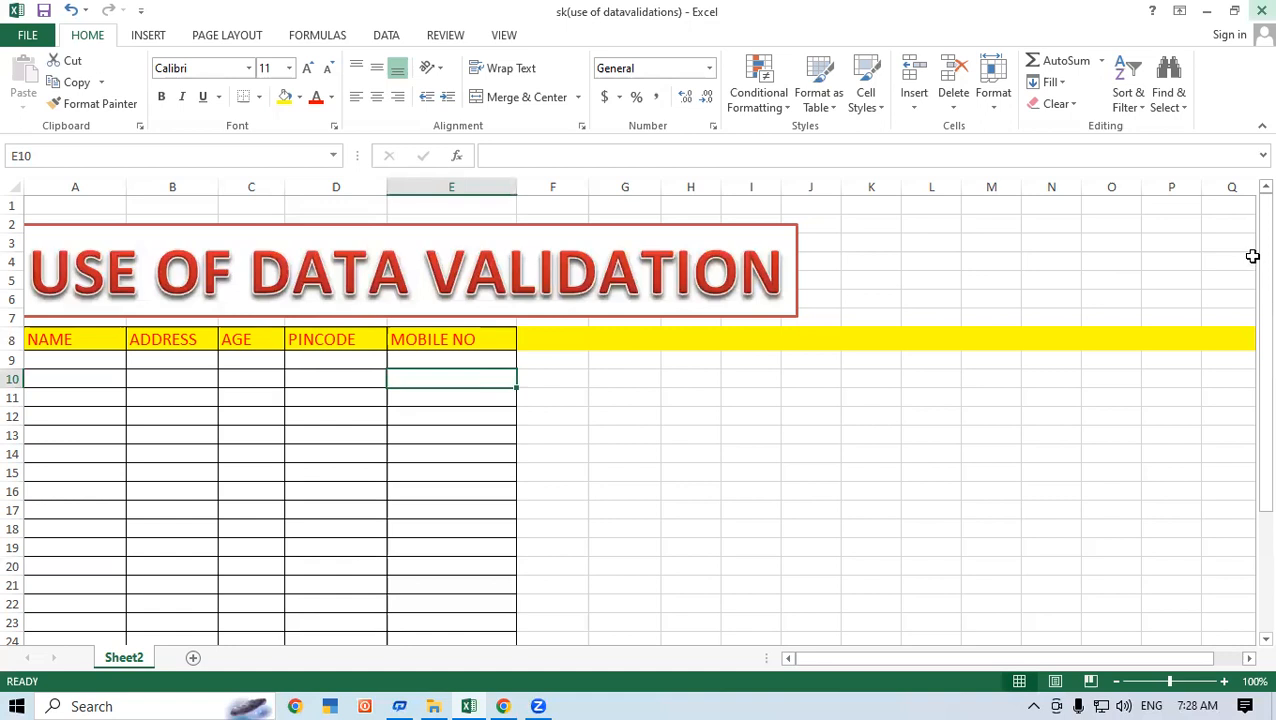
pyautogui.scroll(-1, 600, 375)
pyautogui.click(455, 281)
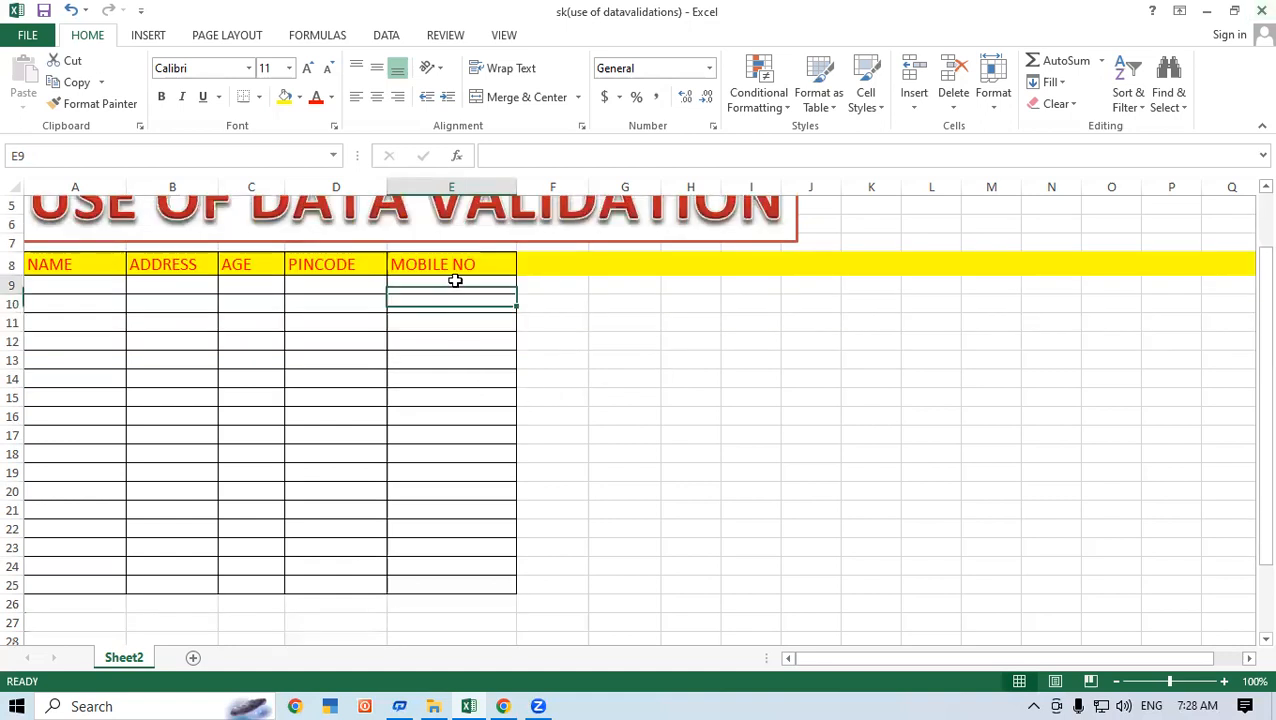
pyautogui.moveTo(455, 281); pyautogui.dragTo(478, 590)
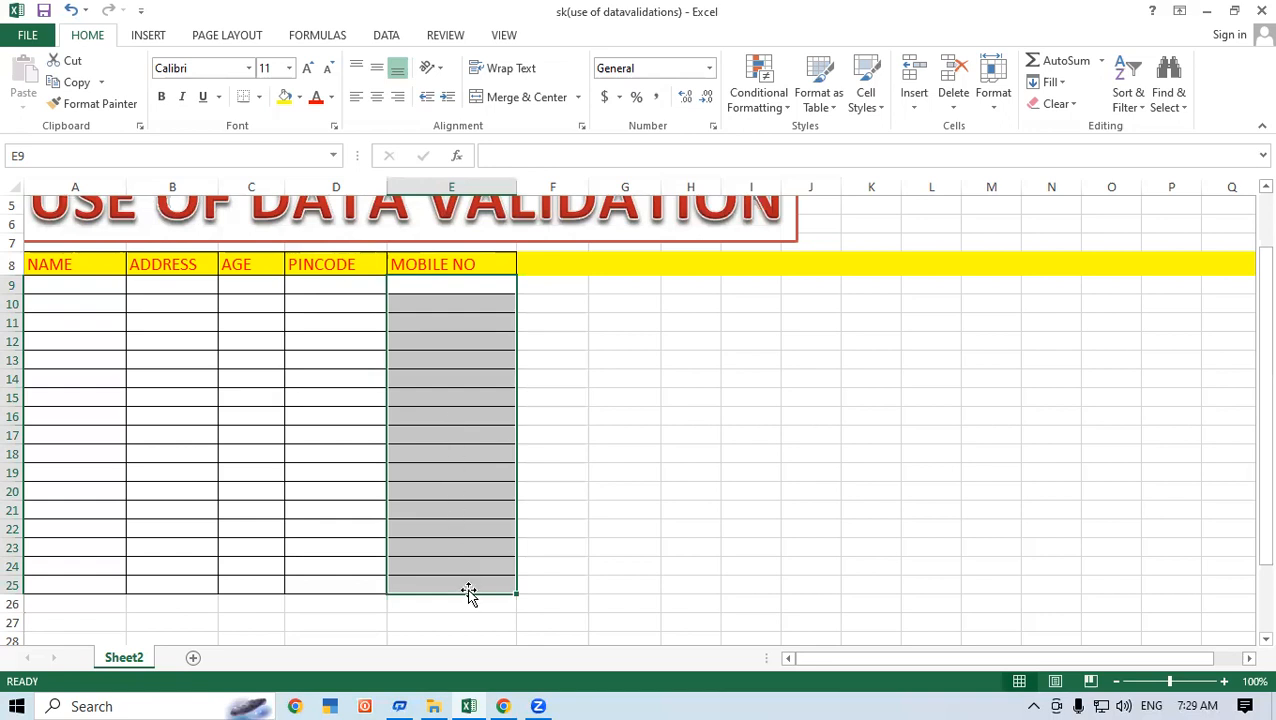
# Open Data Validation from the Data tab for the selected MOBILE NO cells.
pyautogui.click(398, 37)
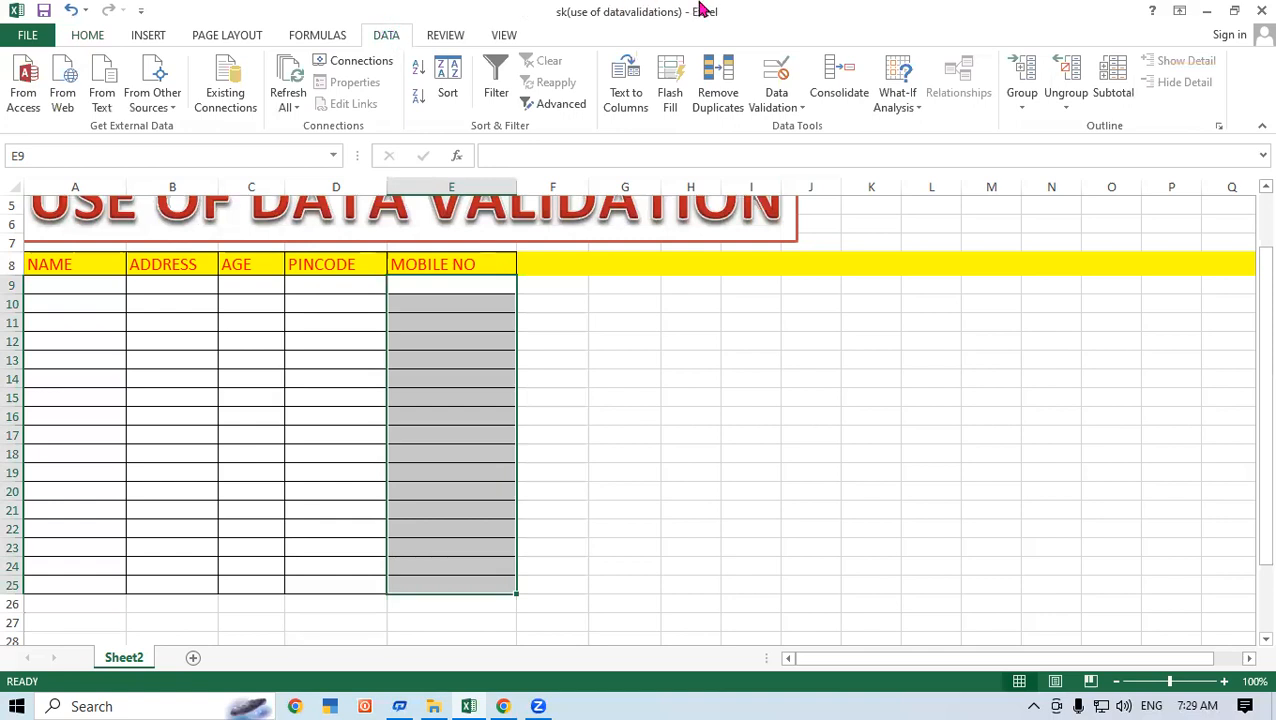
pyautogui.click(773, 78)
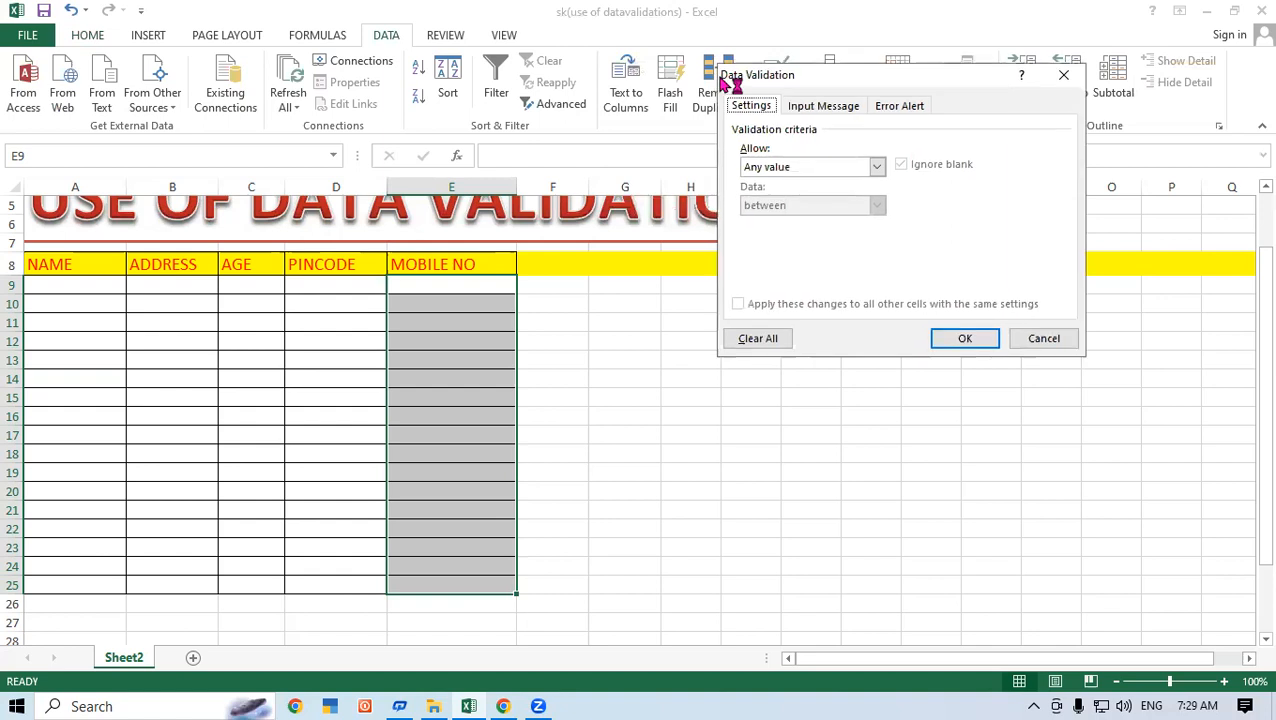
# Move the Data Validation dialog aside and expand the Allow list of data types.
pyautogui.moveTo(722, 82); pyautogui.dragTo(759, 68)
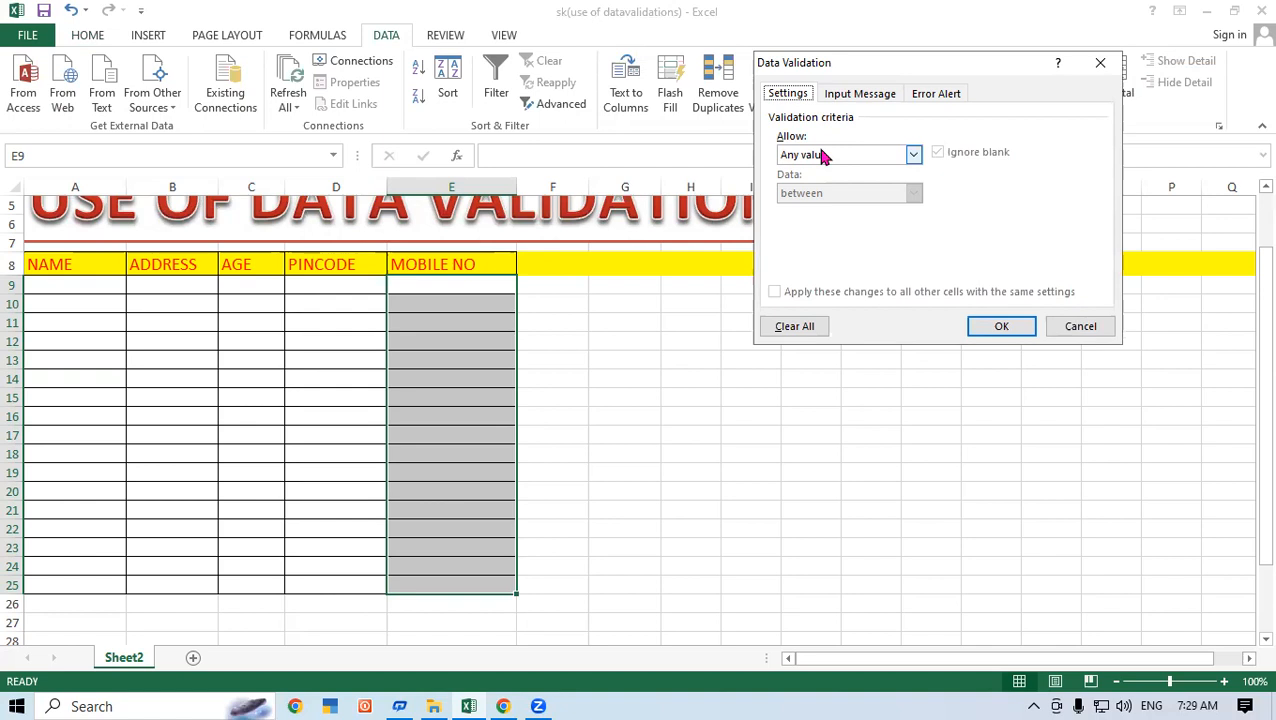
pyautogui.press('Tab')
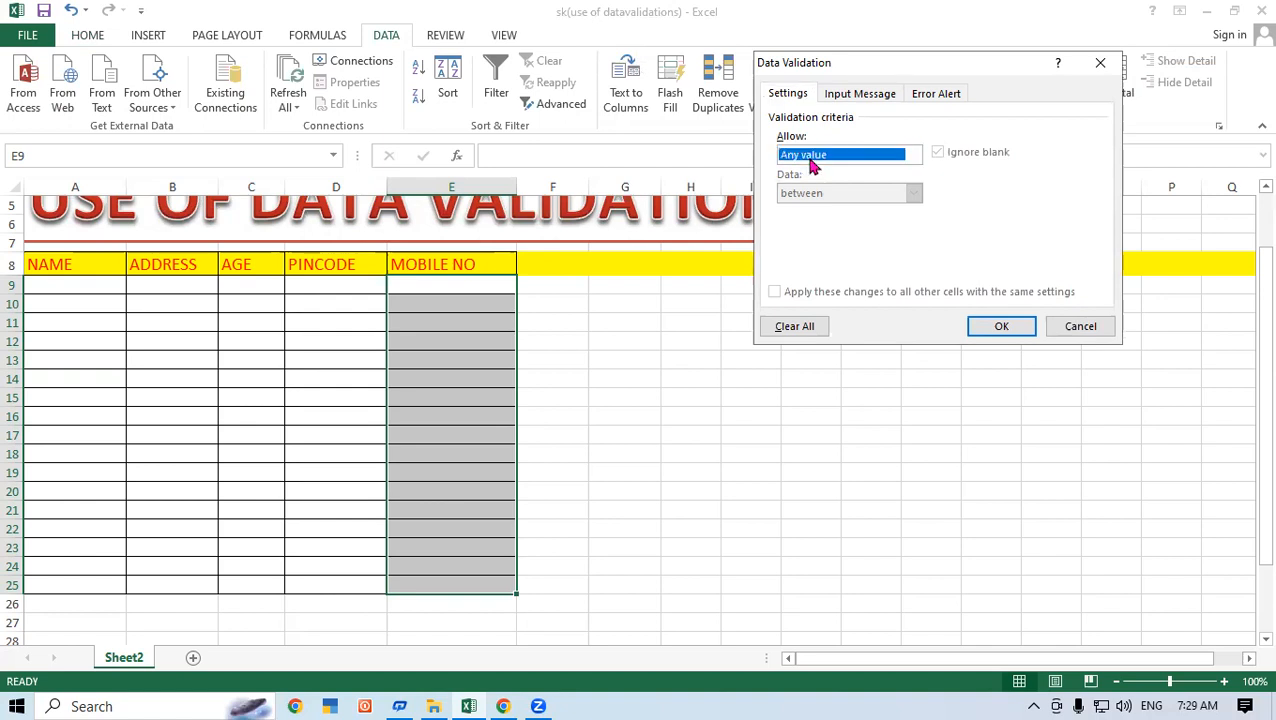
pyautogui.click(811, 158)
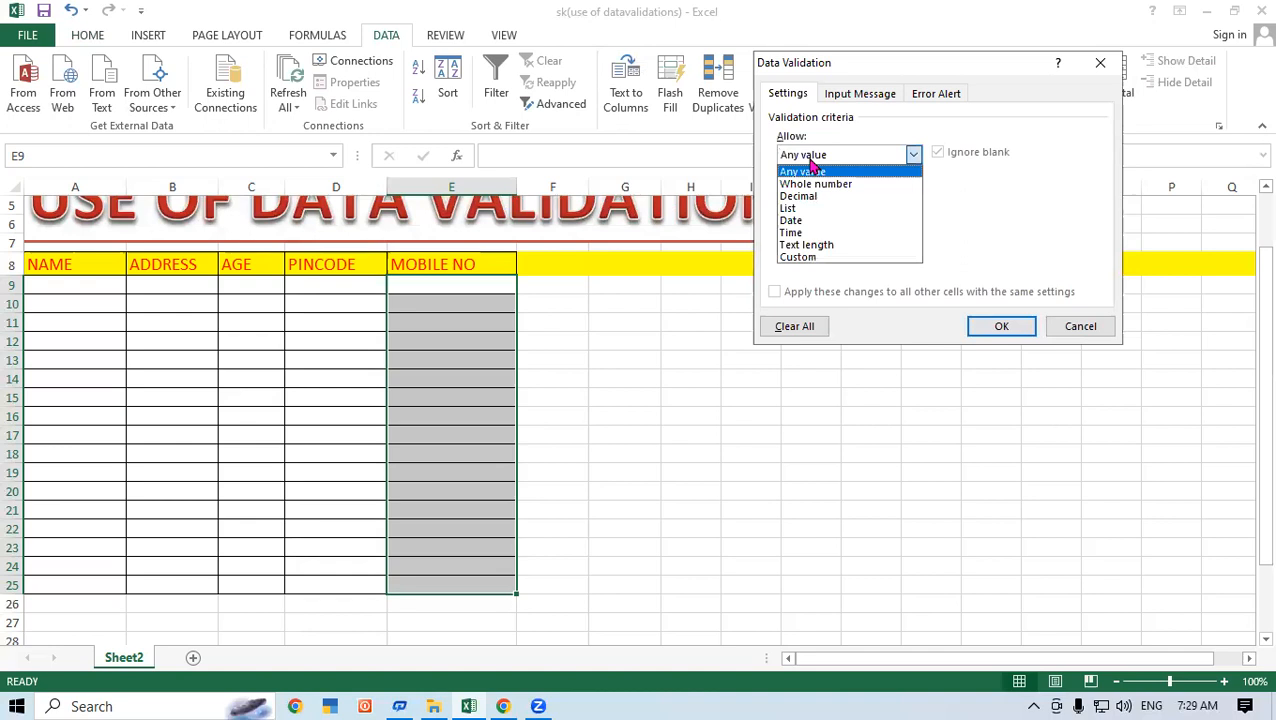
# Set the MOBILE NO rule to Text length equal to 10.
pyautogui.click(842, 250)
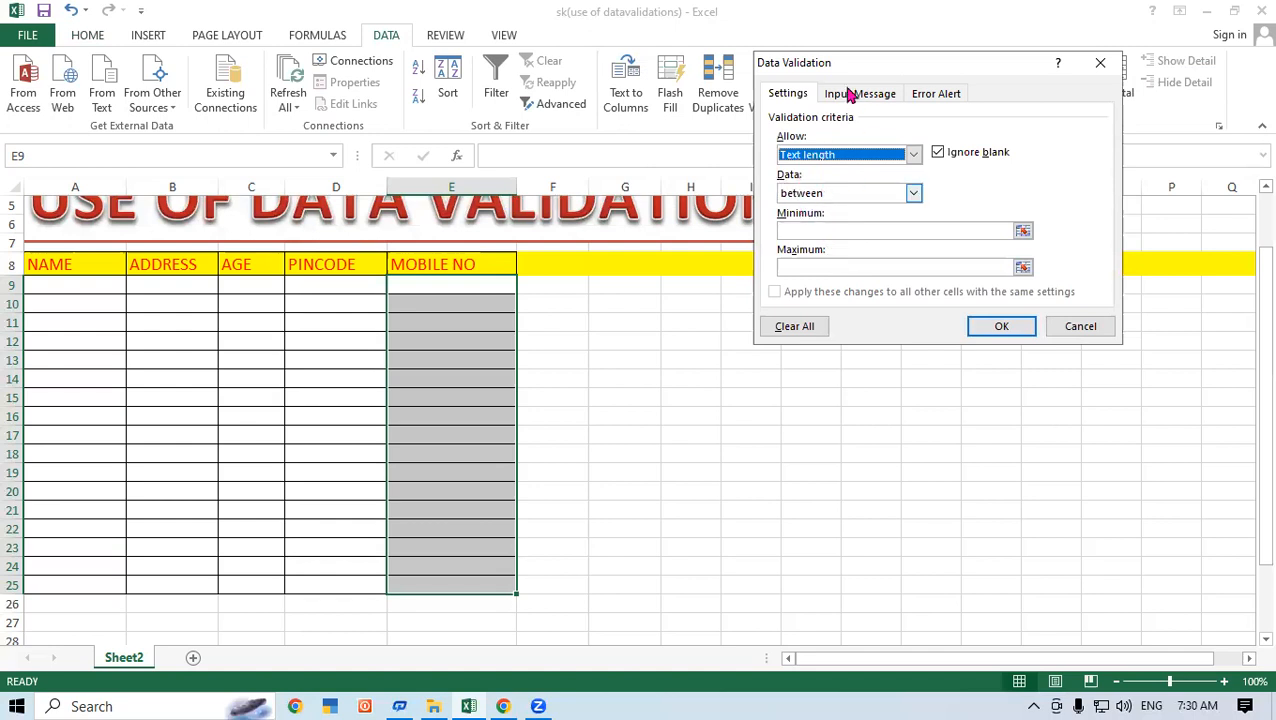
pyautogui.click(913, 193)
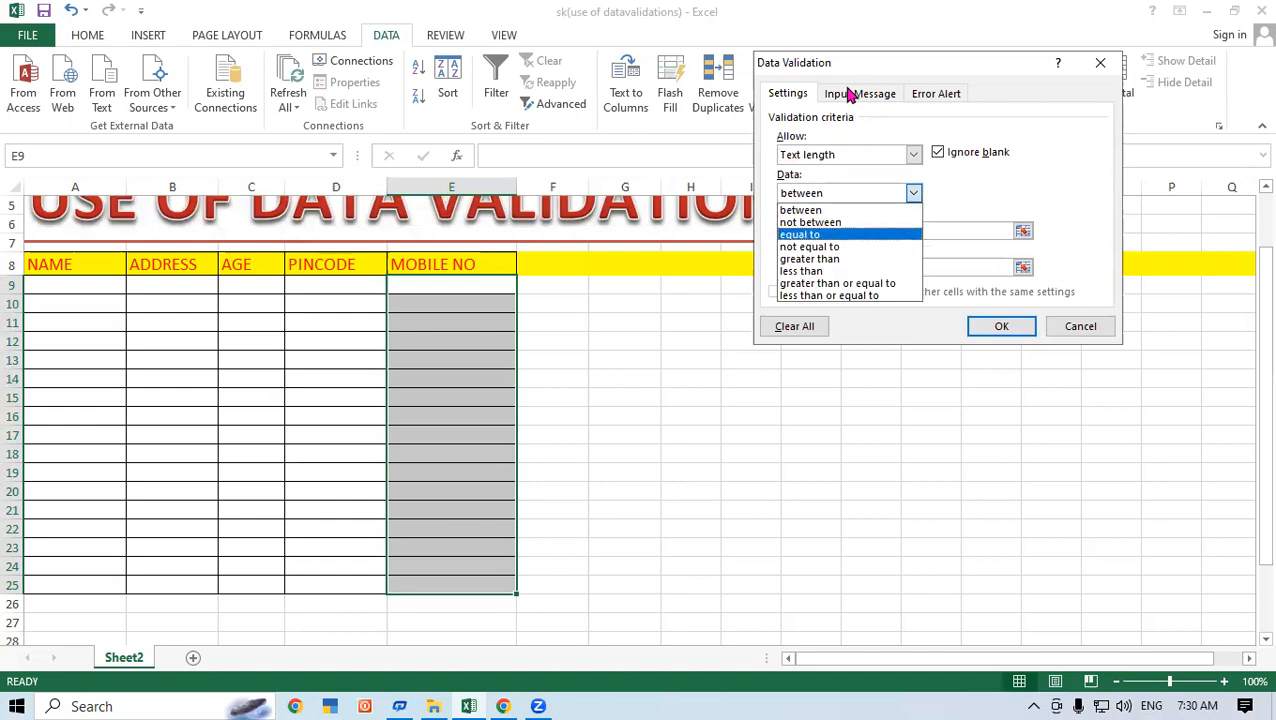
pyautogui.press('Return')
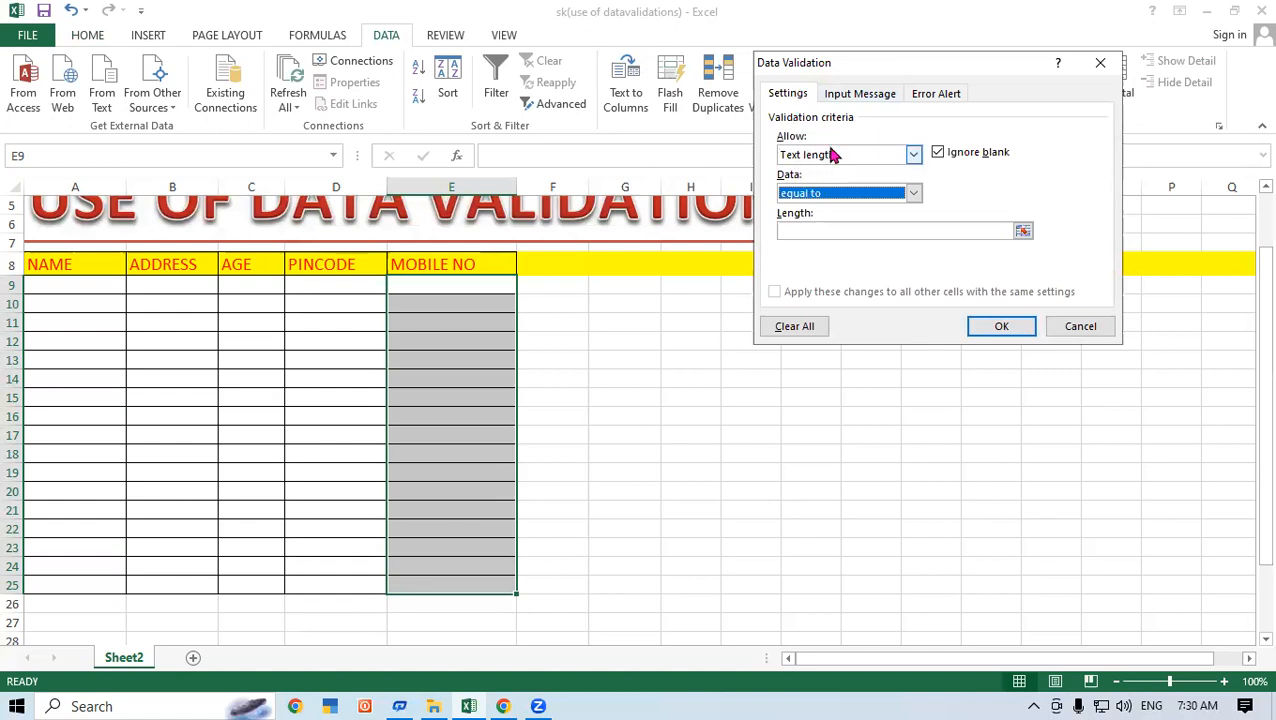
pyautogui.click(800, 232)
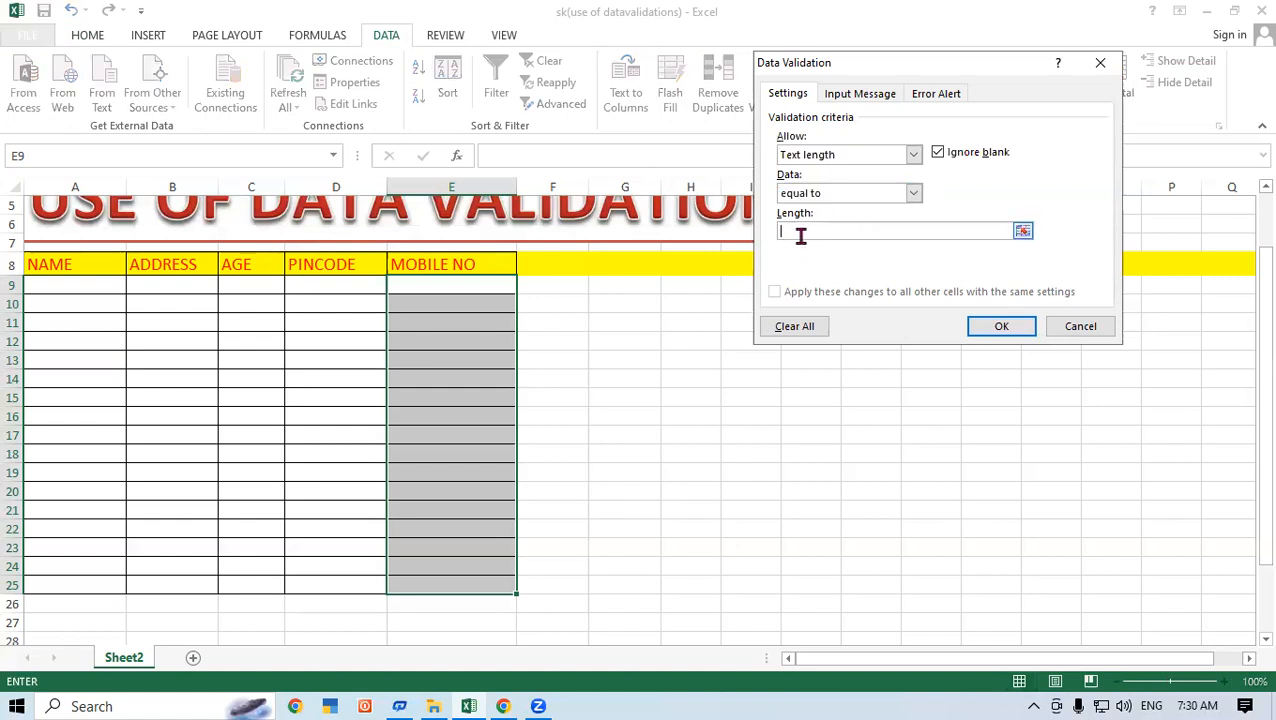
pyautogui.write('10')
pyautogui.click(1000, 327)
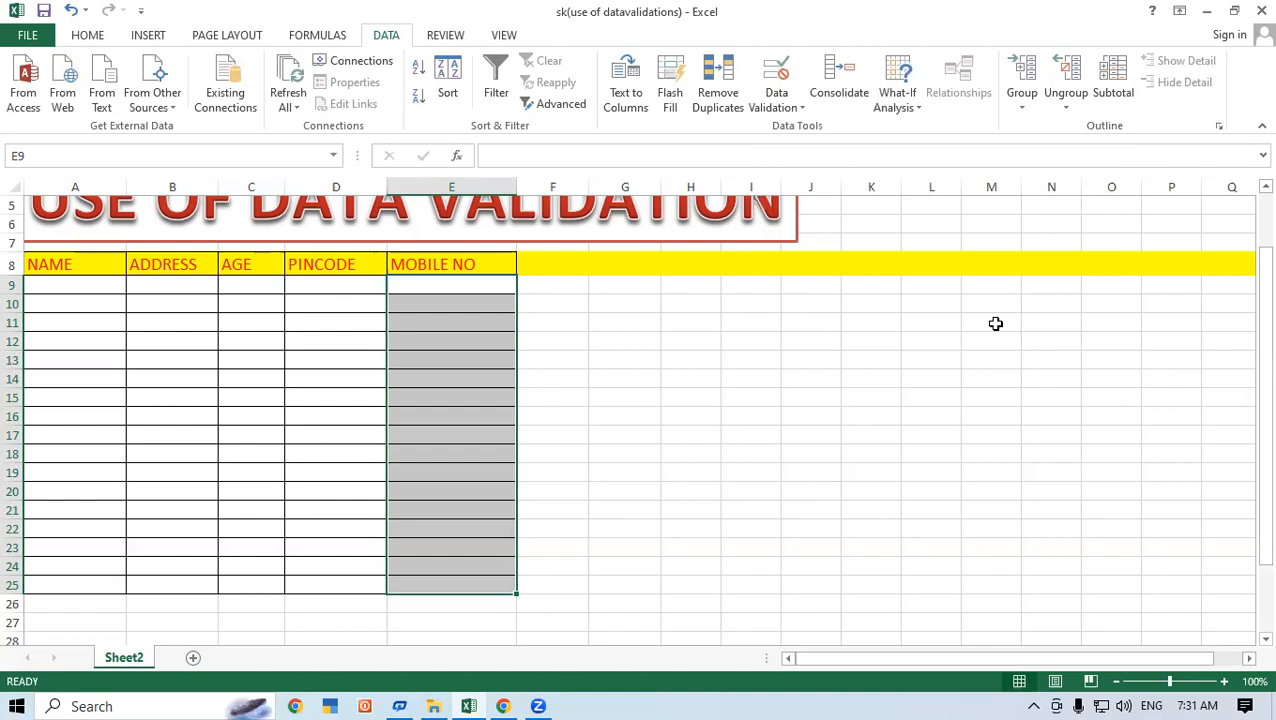
pyautogui.click(448, 286)
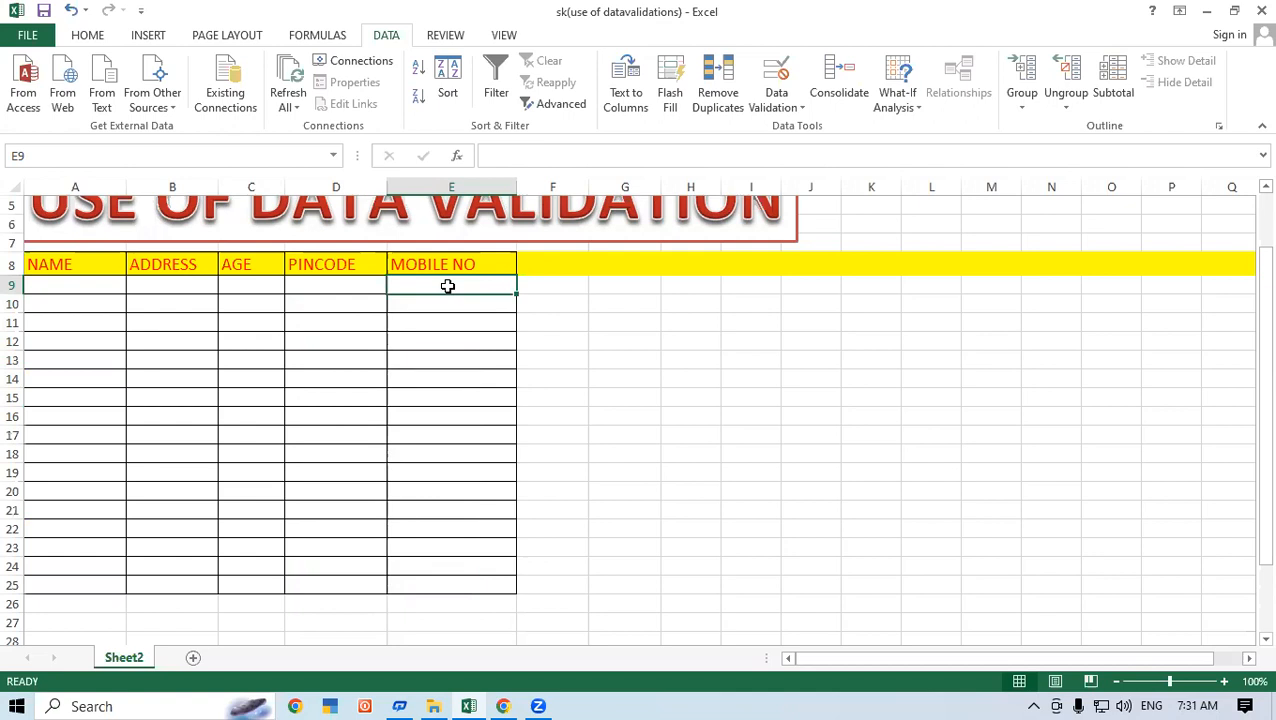
pyautogui.doubleClick(448, 286)
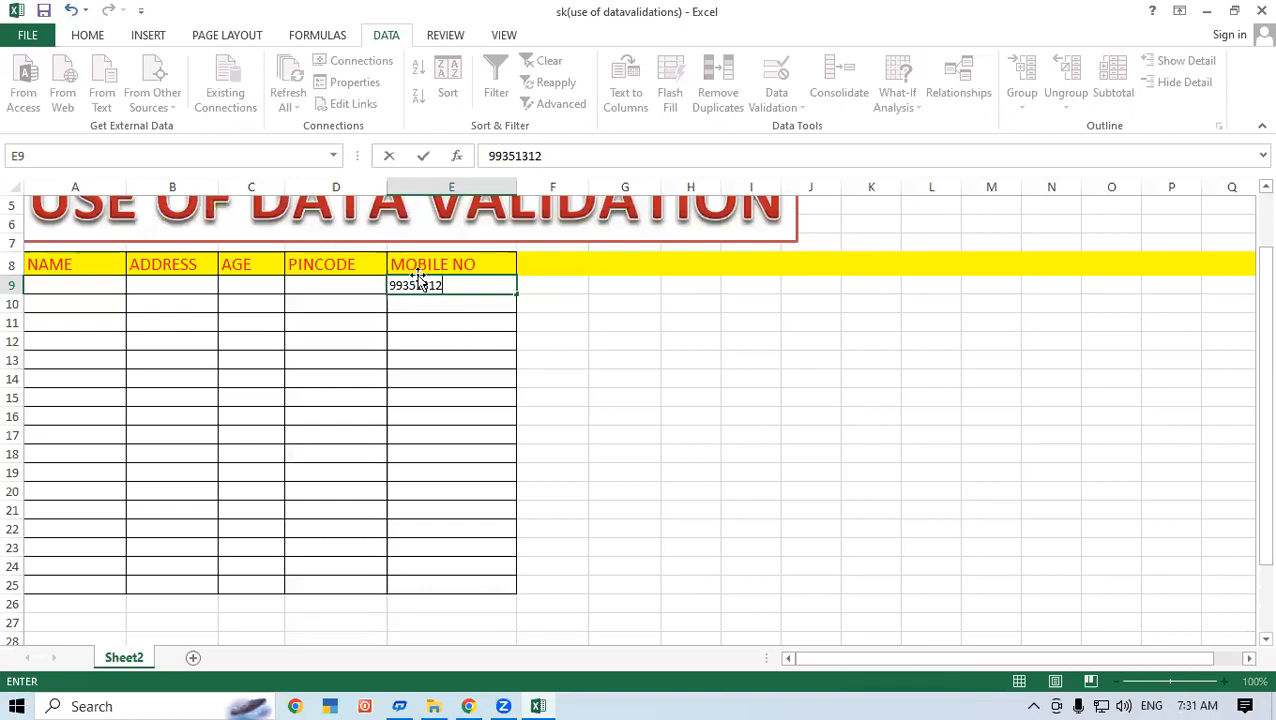
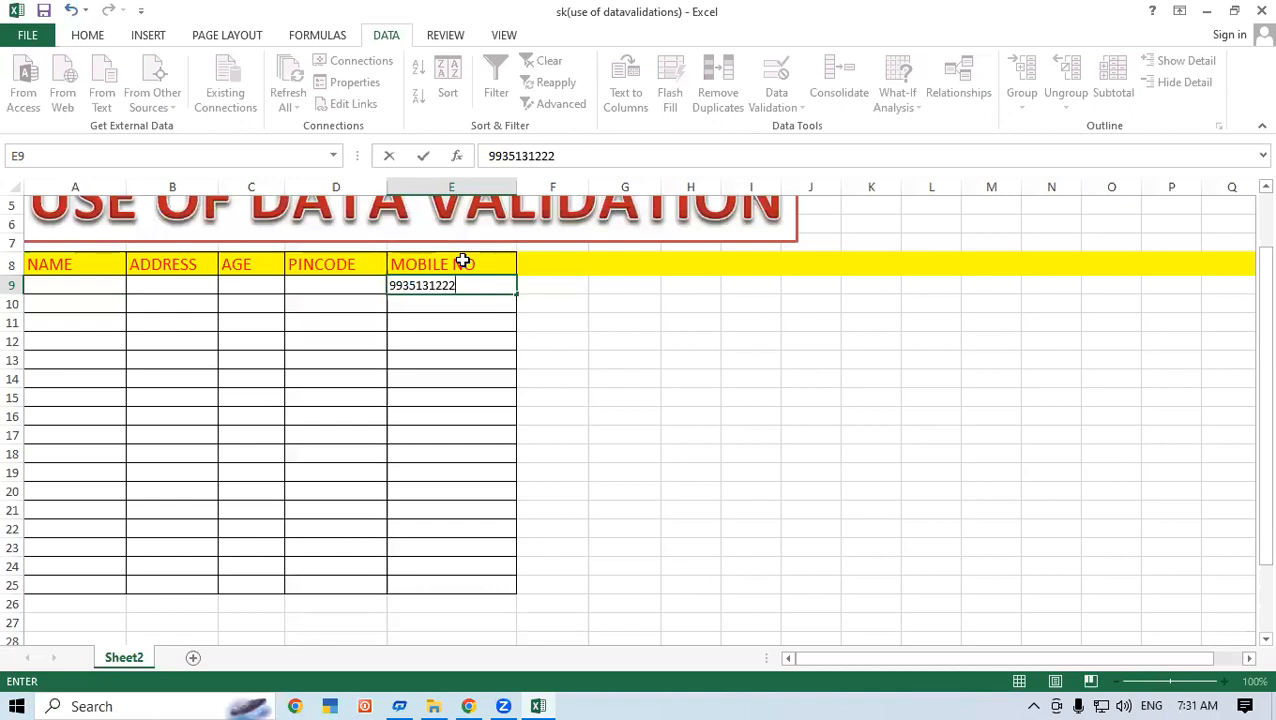
pyautogui.press('Return')
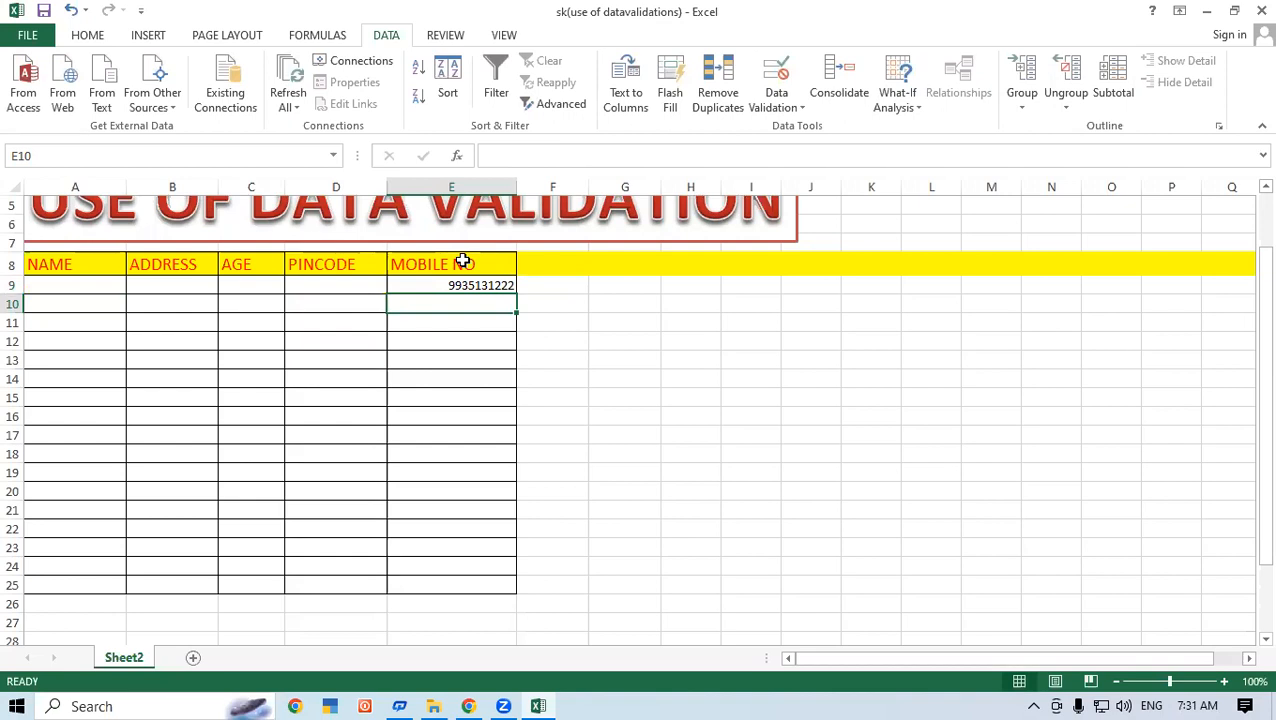
# Enter the nine-digit 993513122 in E10, retry after the error, and begin retyping.
pyautogui.write('9935')
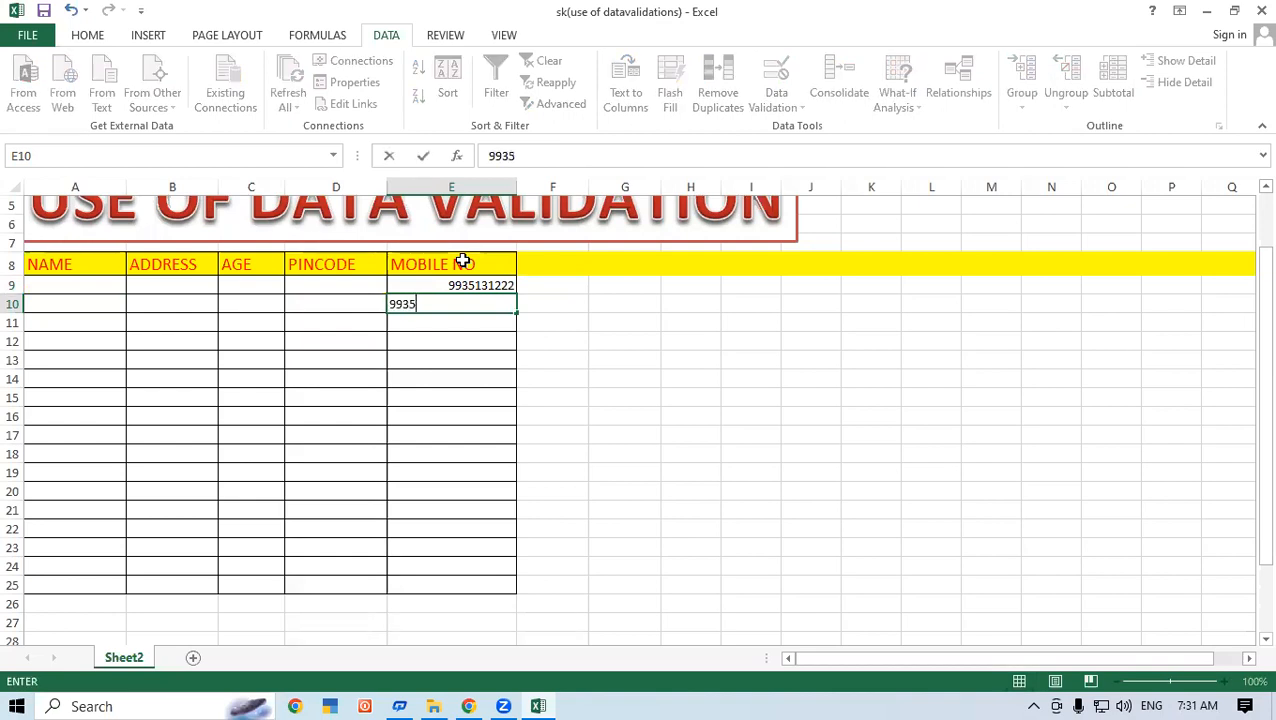
pyautogui.write('13122')
pyautogui.press('Return')
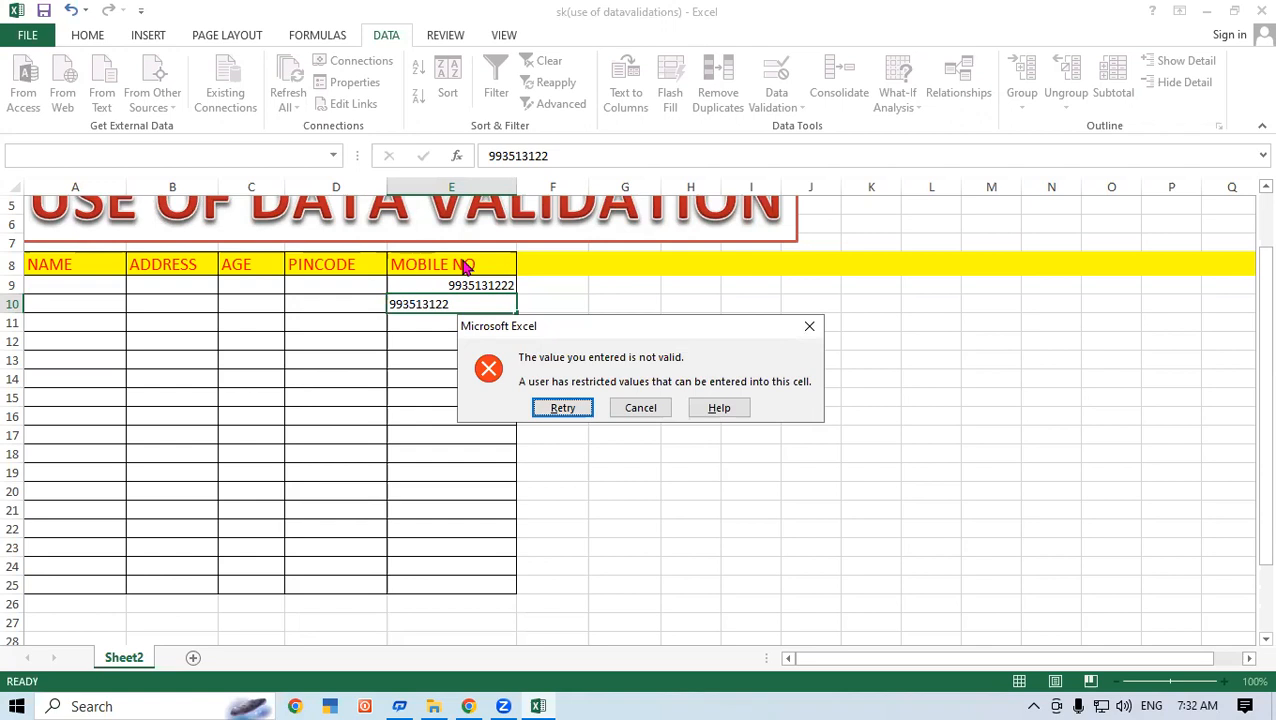
pyautogui.press('Return')
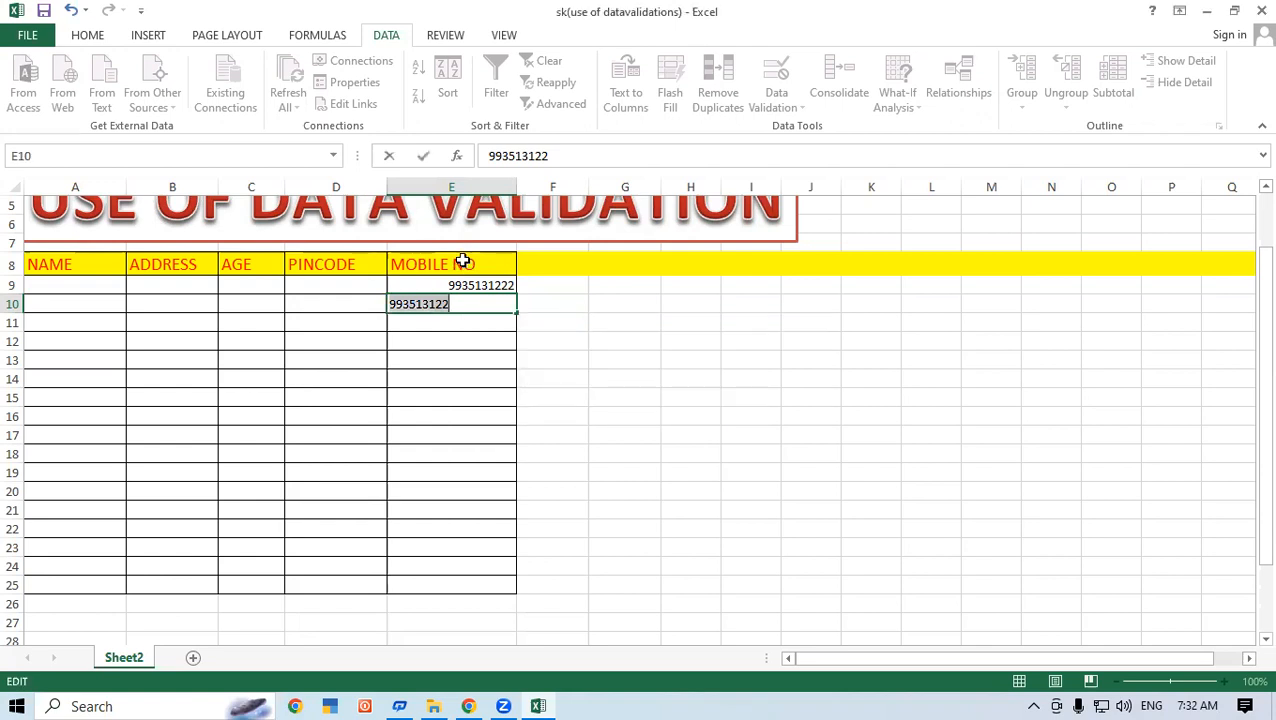
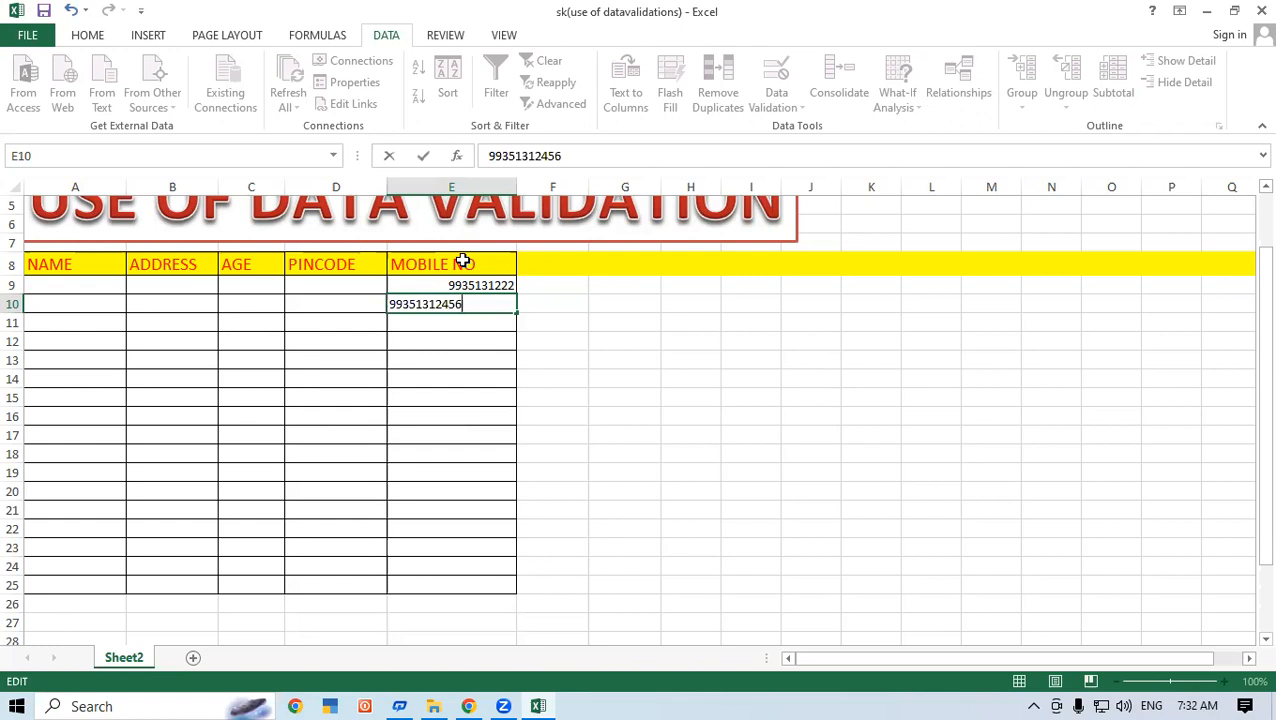
pyautogui.press('Return')
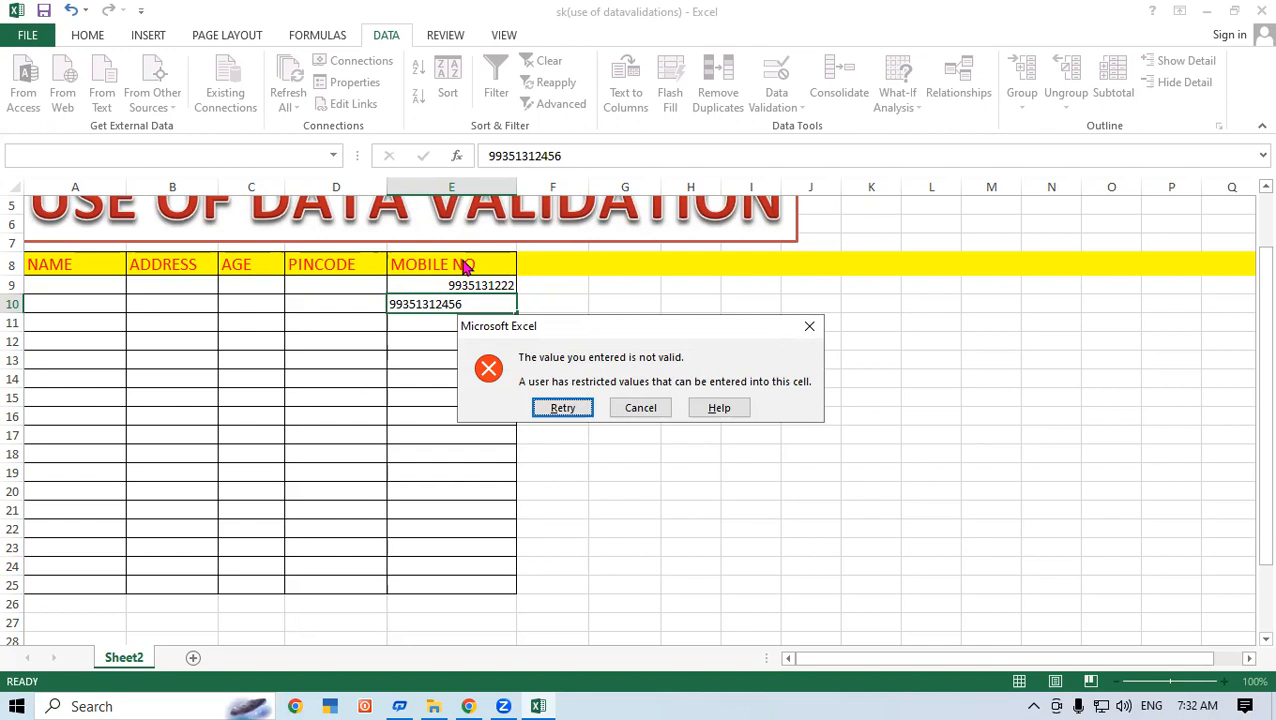
pyautogui.press('Return')
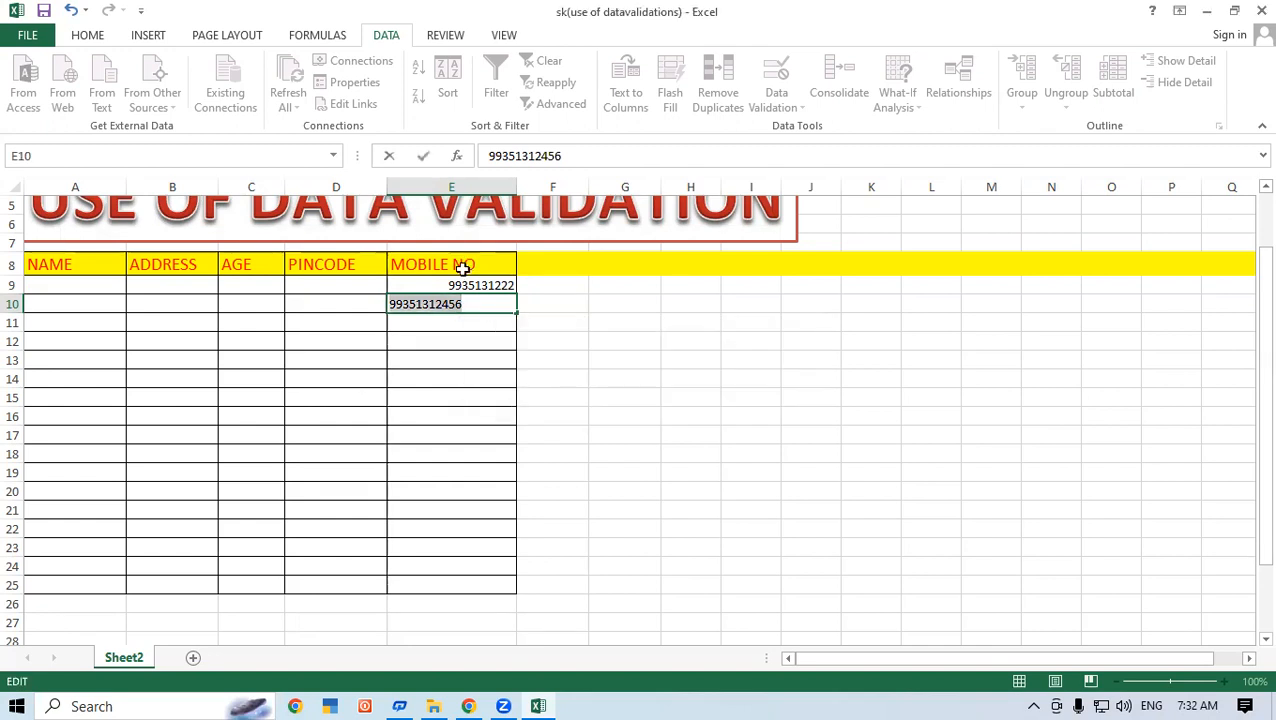
pyautogui.click(476, 300)
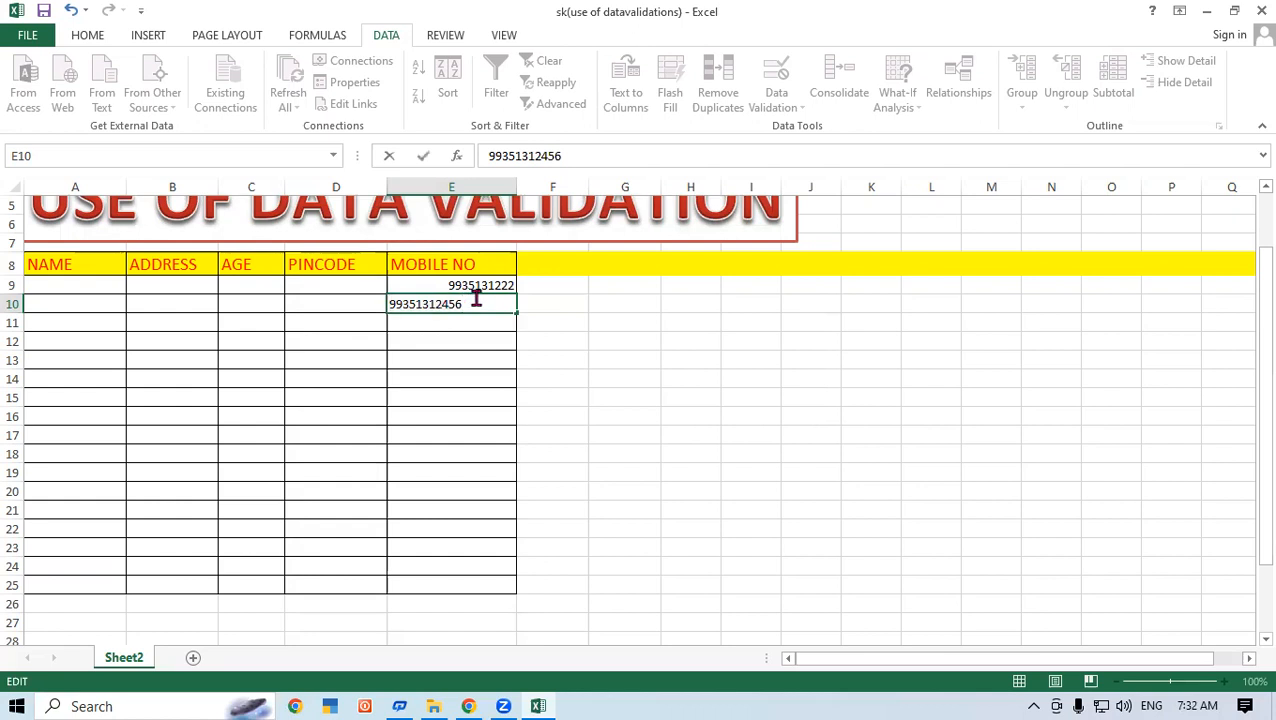
pyautogui.press('BackSpace')
pyautogui.press('Return')
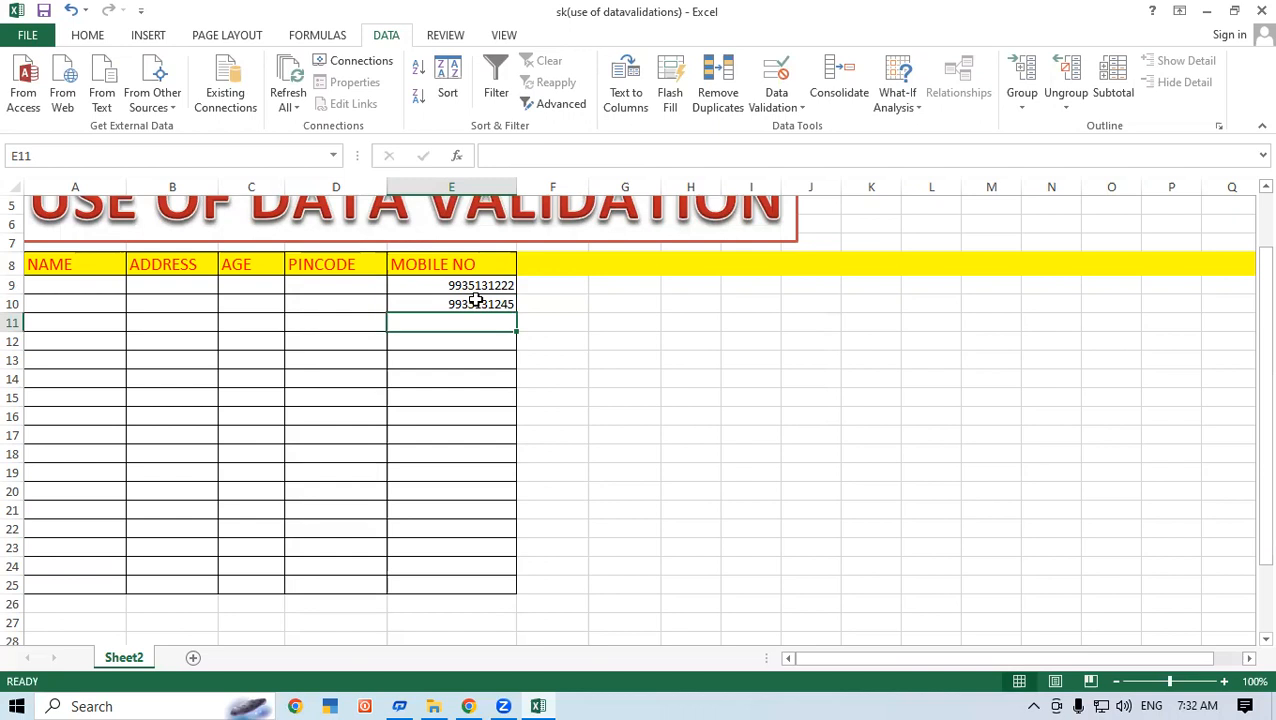
pyautogui.click(731, 338)
# Select the PINCODE cells D9:D25 and open Data Validation for them.
pyautogui.click(342, 287)
pyautogui.moveTo(342, 287); pyautogui.dragTo(330, 590)
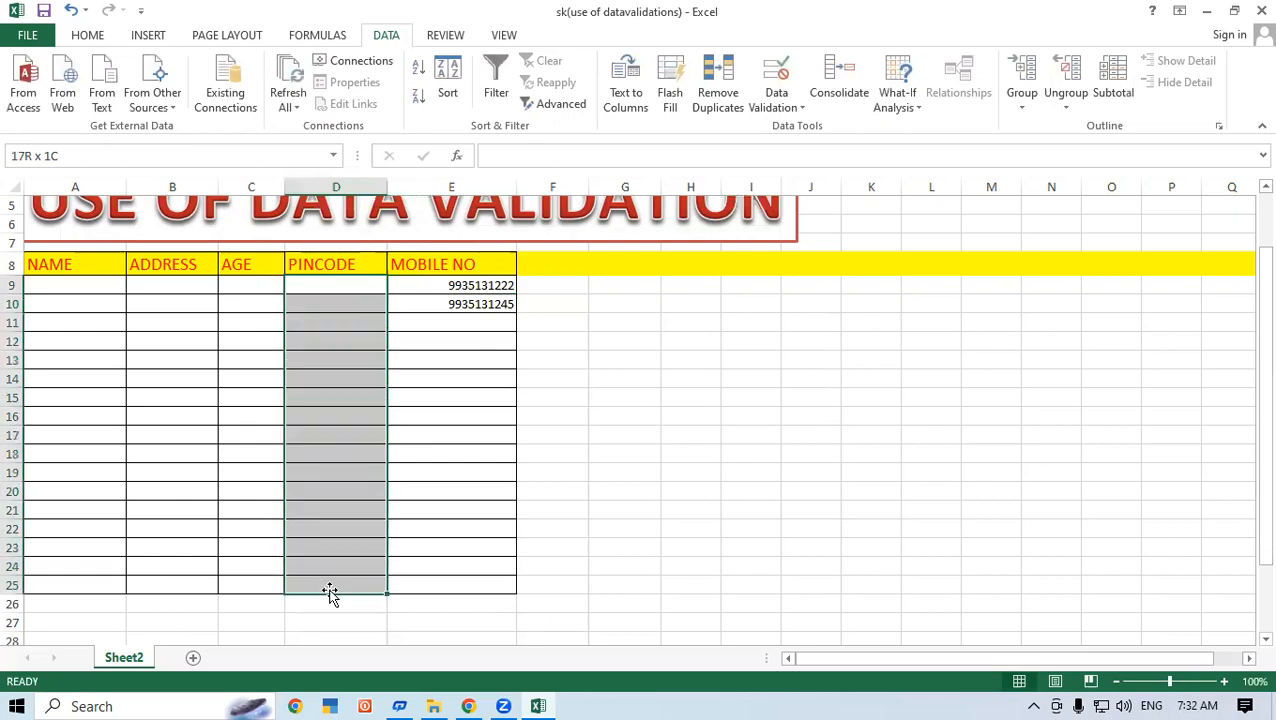
pyautogui.click(641, 303)
pyautogui.click(632, 392)
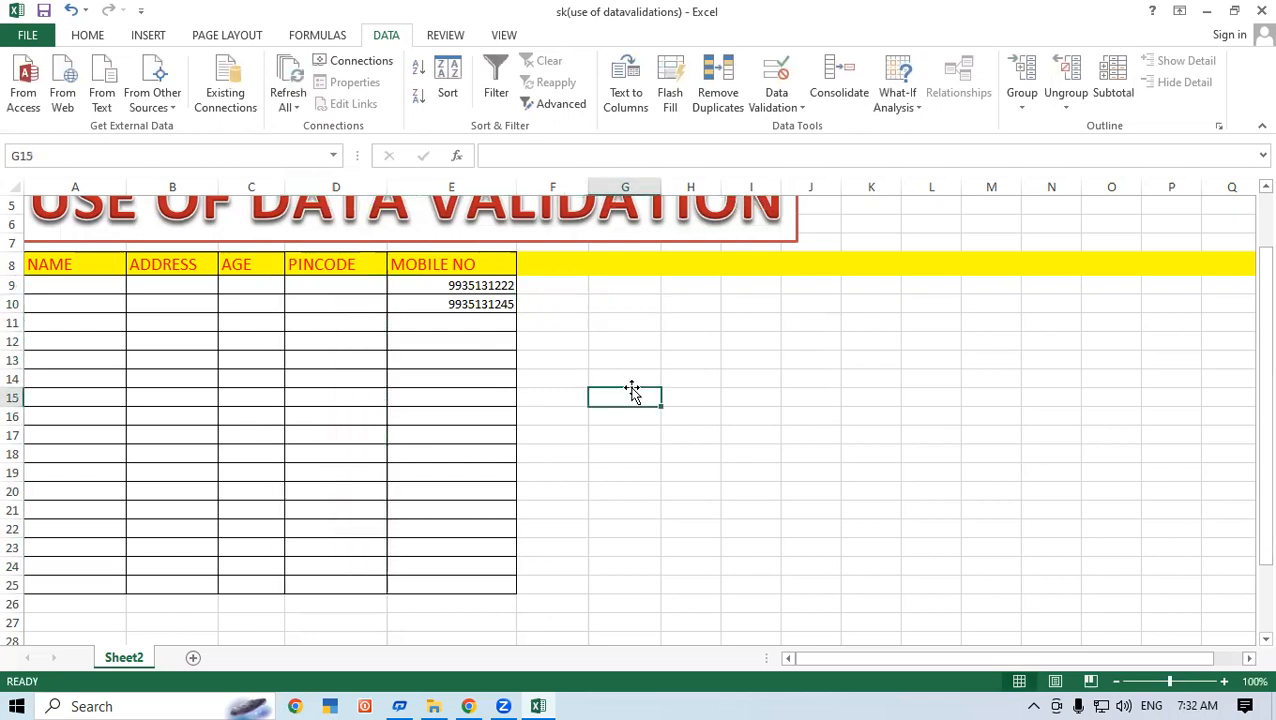
pyautogui.click(333, 284)
pyautogui.moveTo(333, 284); pyautogui.dragTo(344, 586)
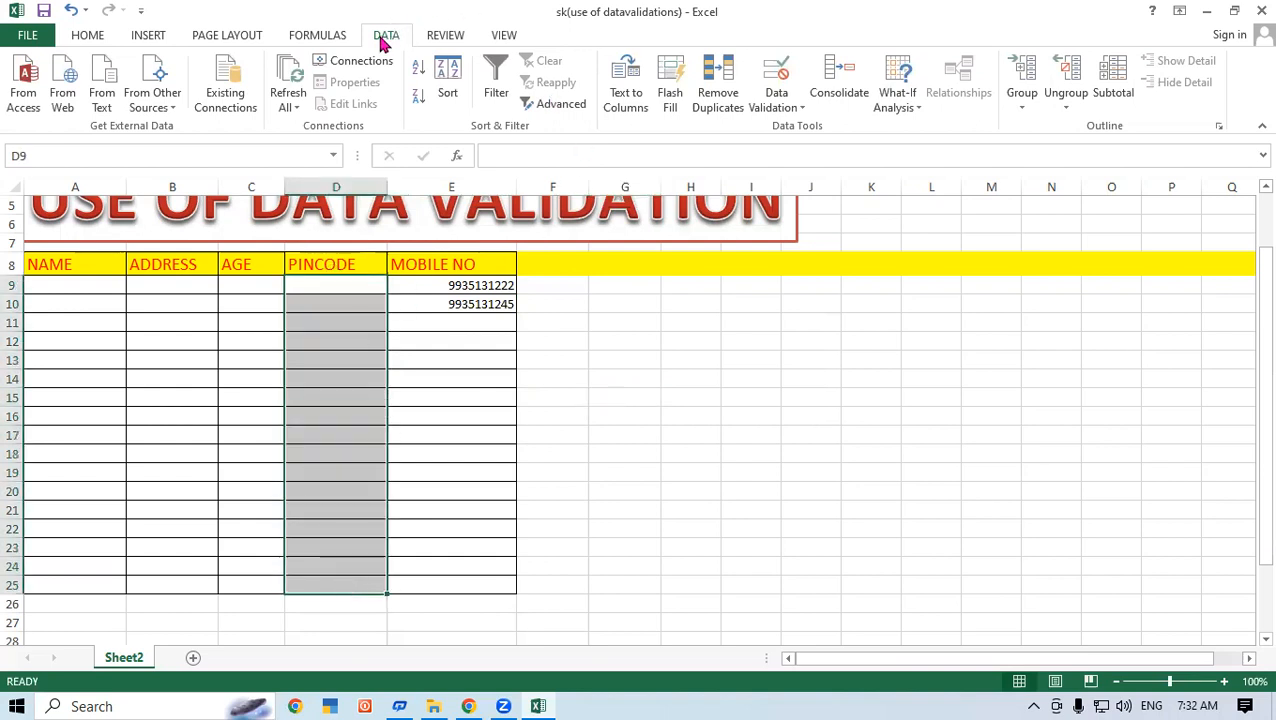
pyautogui.click(774, 78)
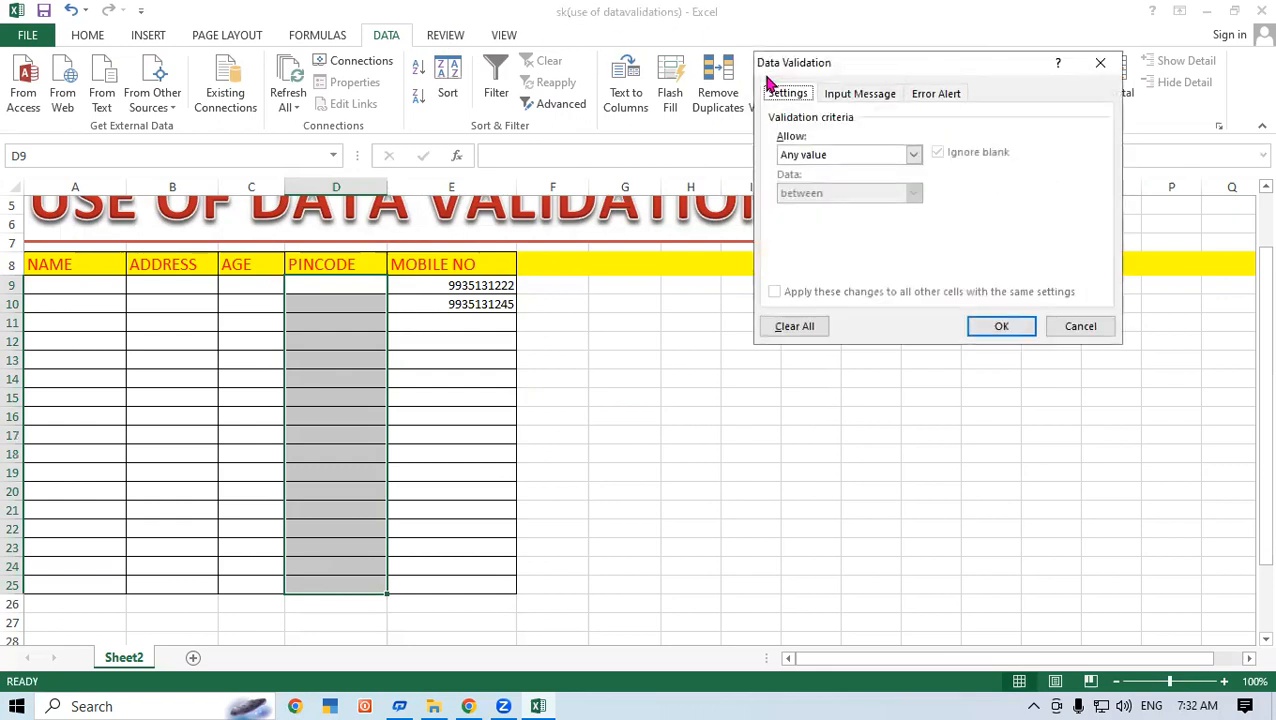
# Restrict D9:D25 to Text length equal to 6 and apply the rule.
pyautogui.click(793, 157)
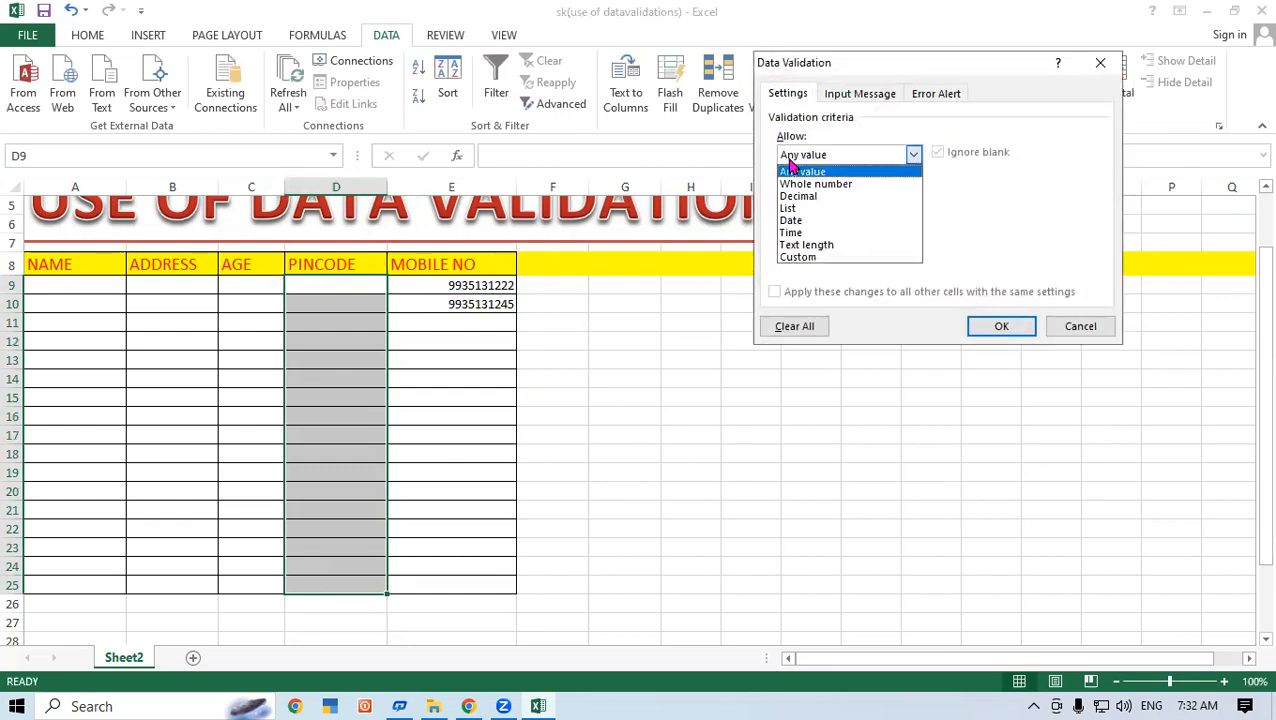
pyautogui.click(822, 245)
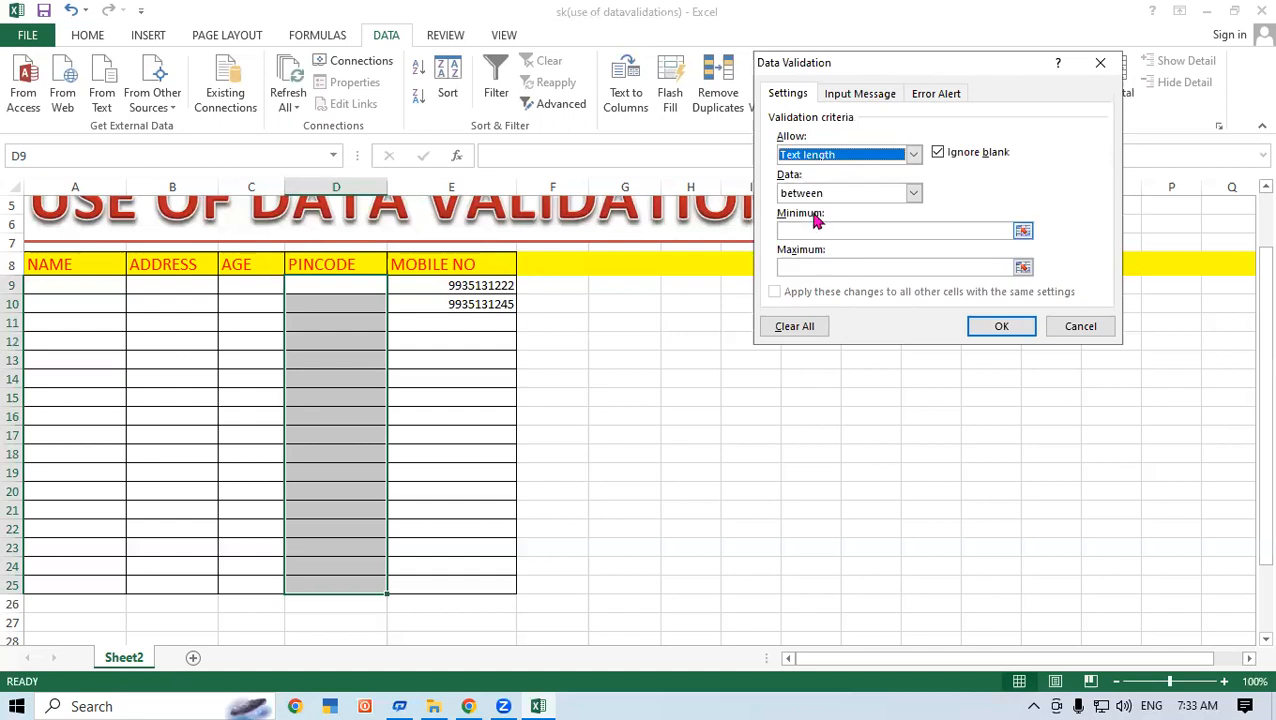
pyautogui.click(852, 193)
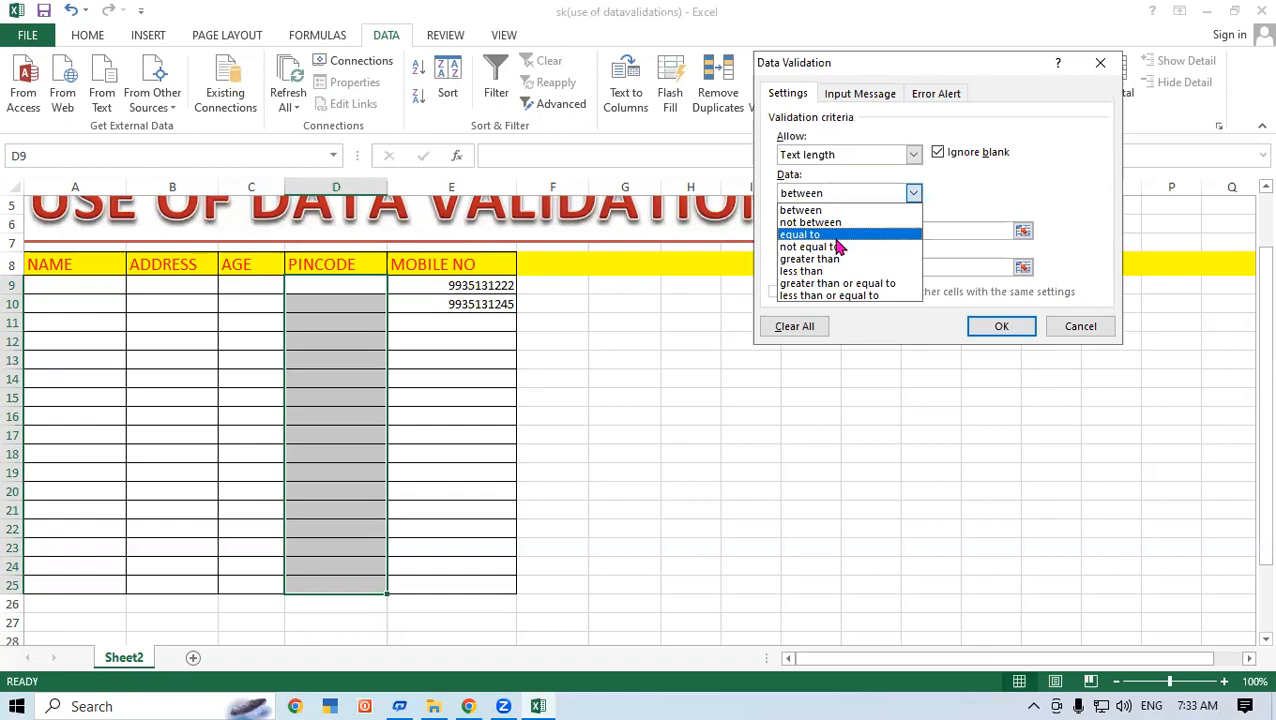
pyautogui.click(836, 238)
pyautogui.click(795, 232)
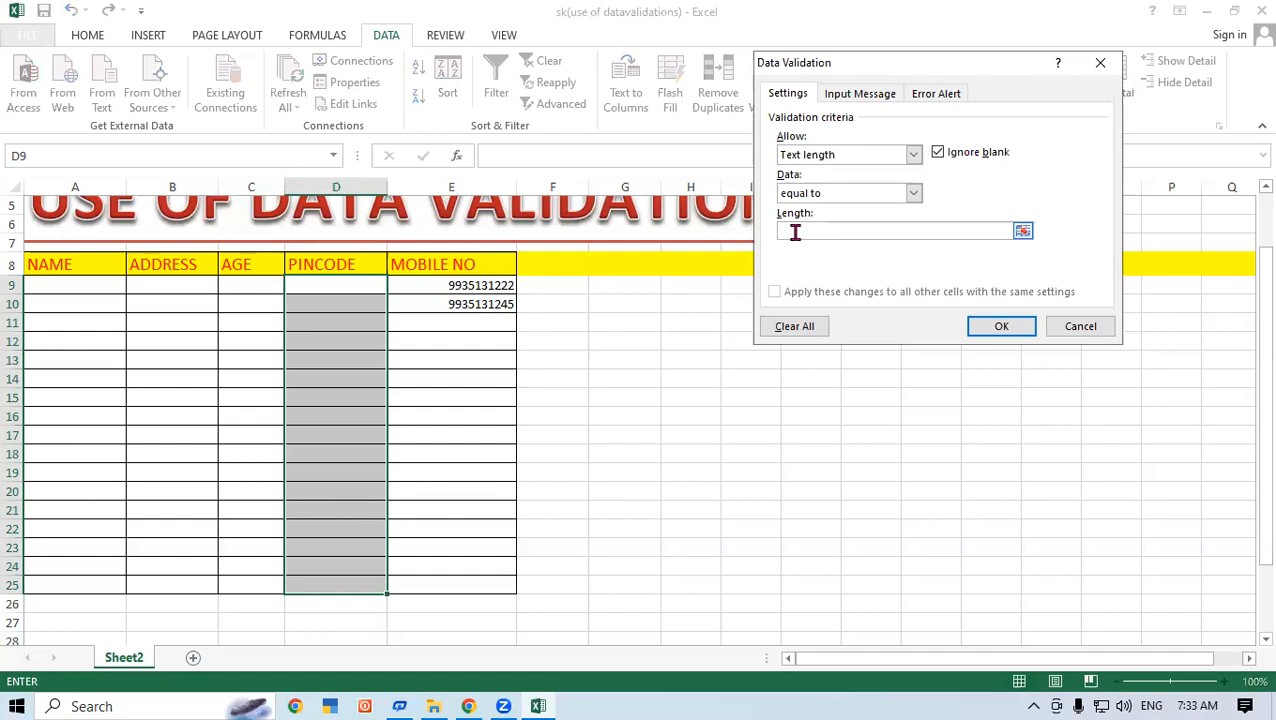
pyautogui.write('6')
pyautogui.click(995, 327)
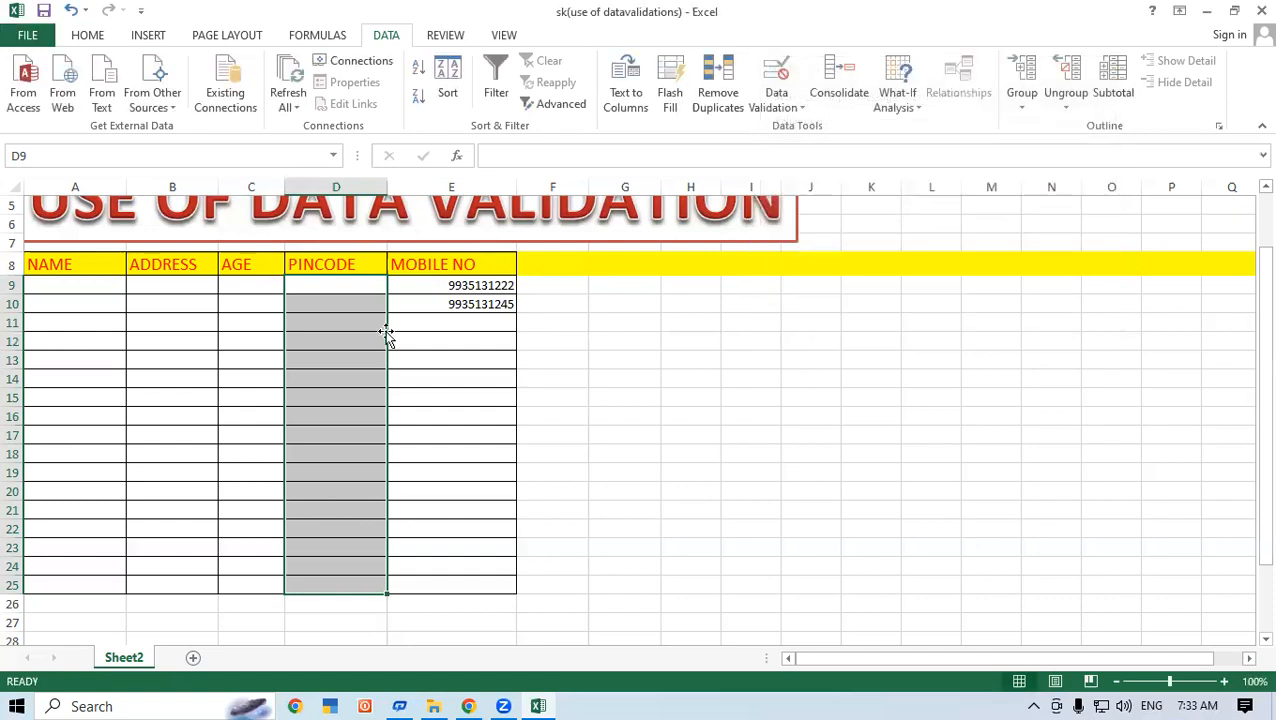
# Enter the valid 6-digit pincode 274304 in cell D9.
pyautogui.click(336, 283)
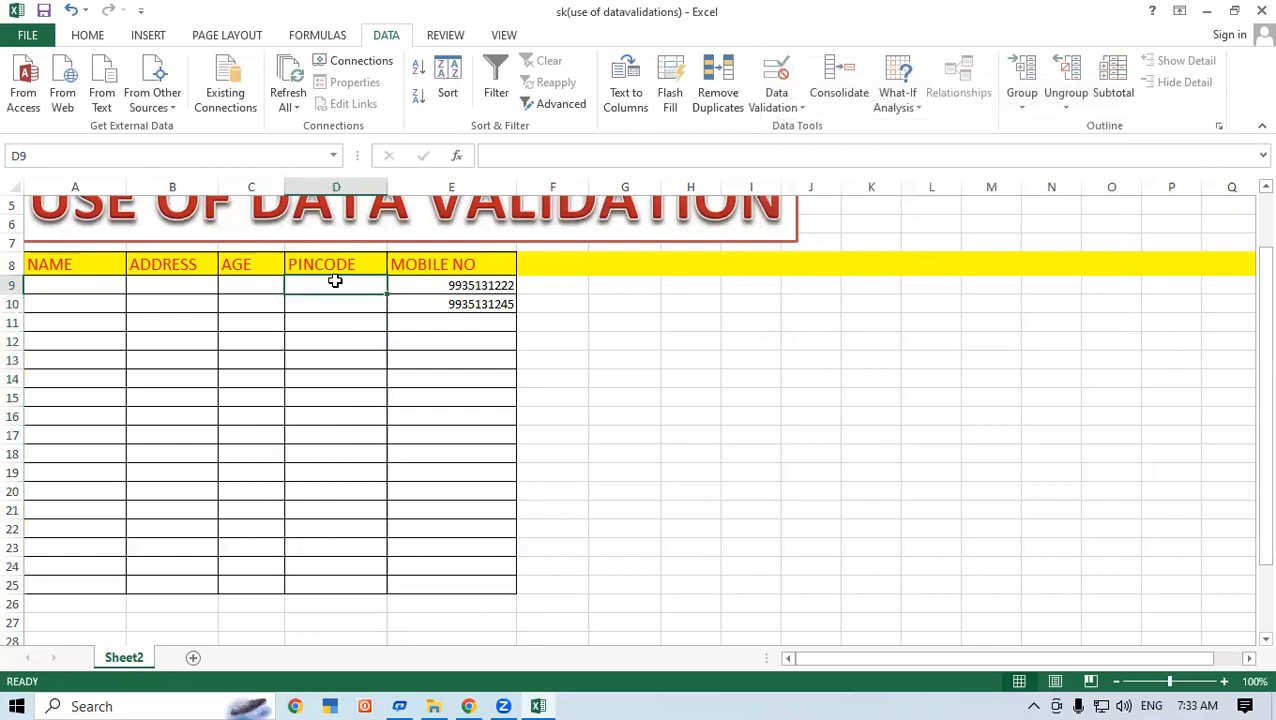
pyautogui.write('2743')
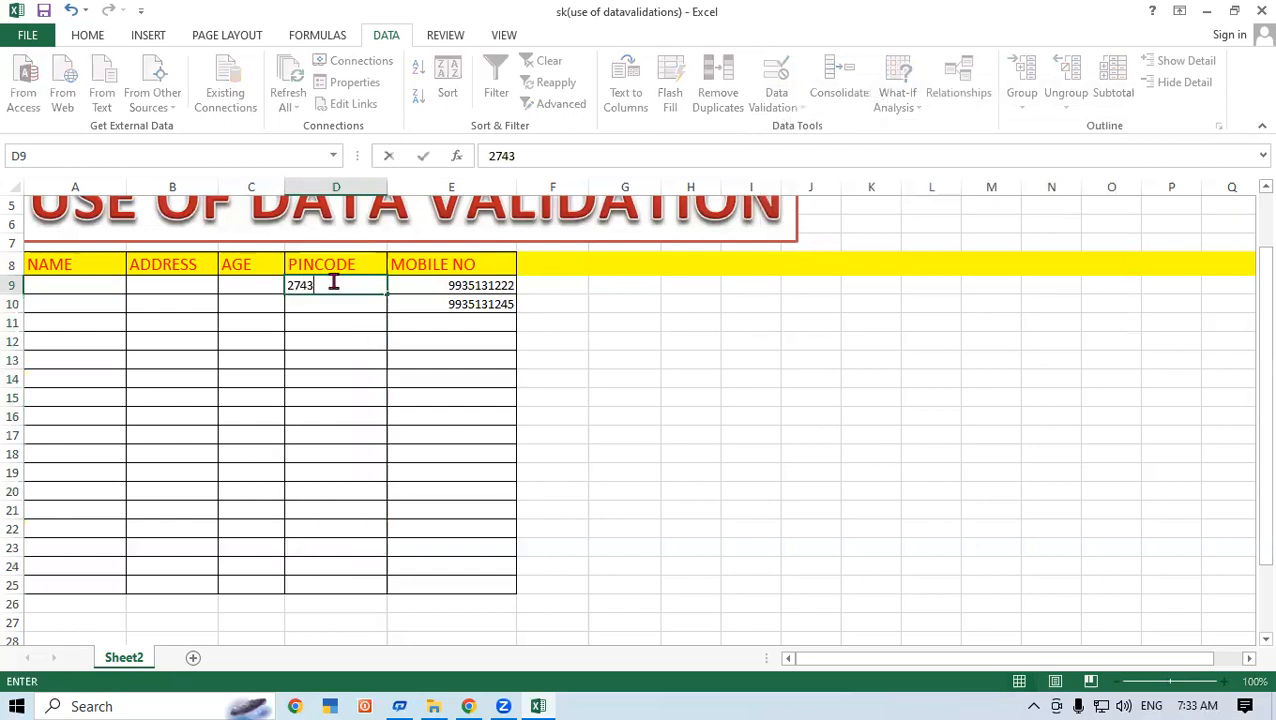
pyautogui.write('04')
pyautogui.press('Return')
# Test D10 with pincodes 27430 and 2743065, then cancel the rejected entry.
pyautogui.write('27')
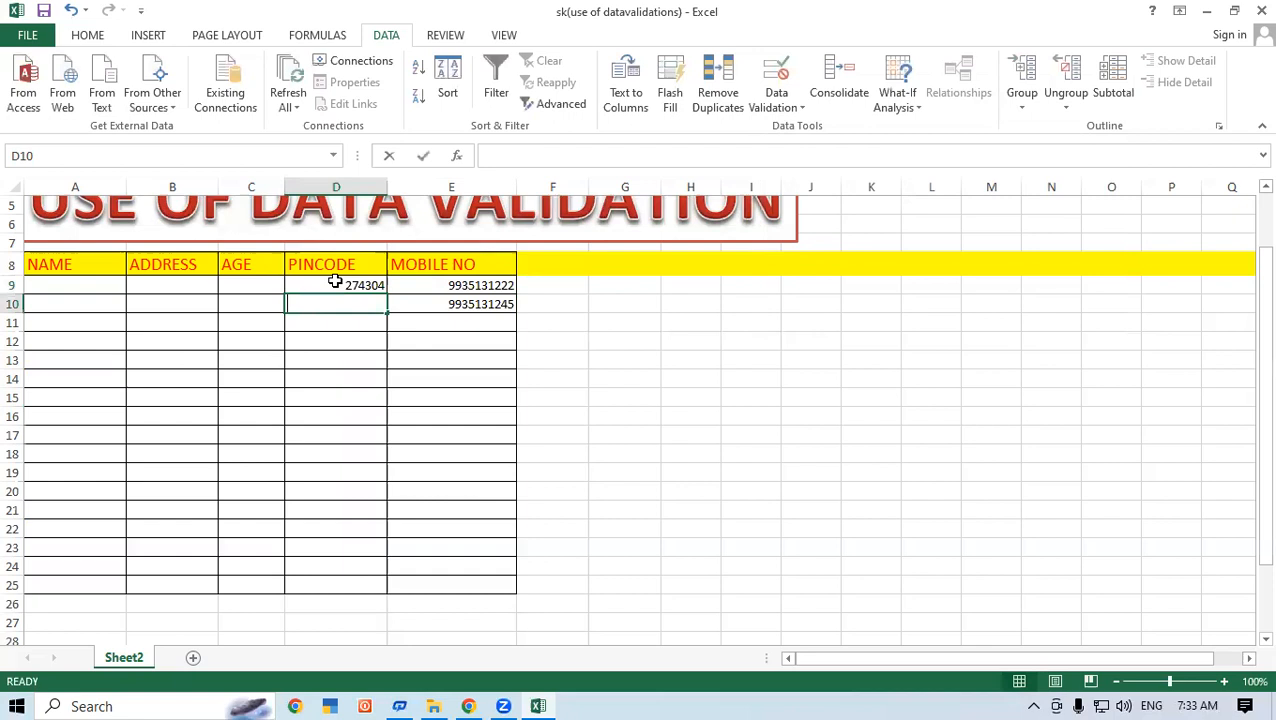
pyautogui.write('430')
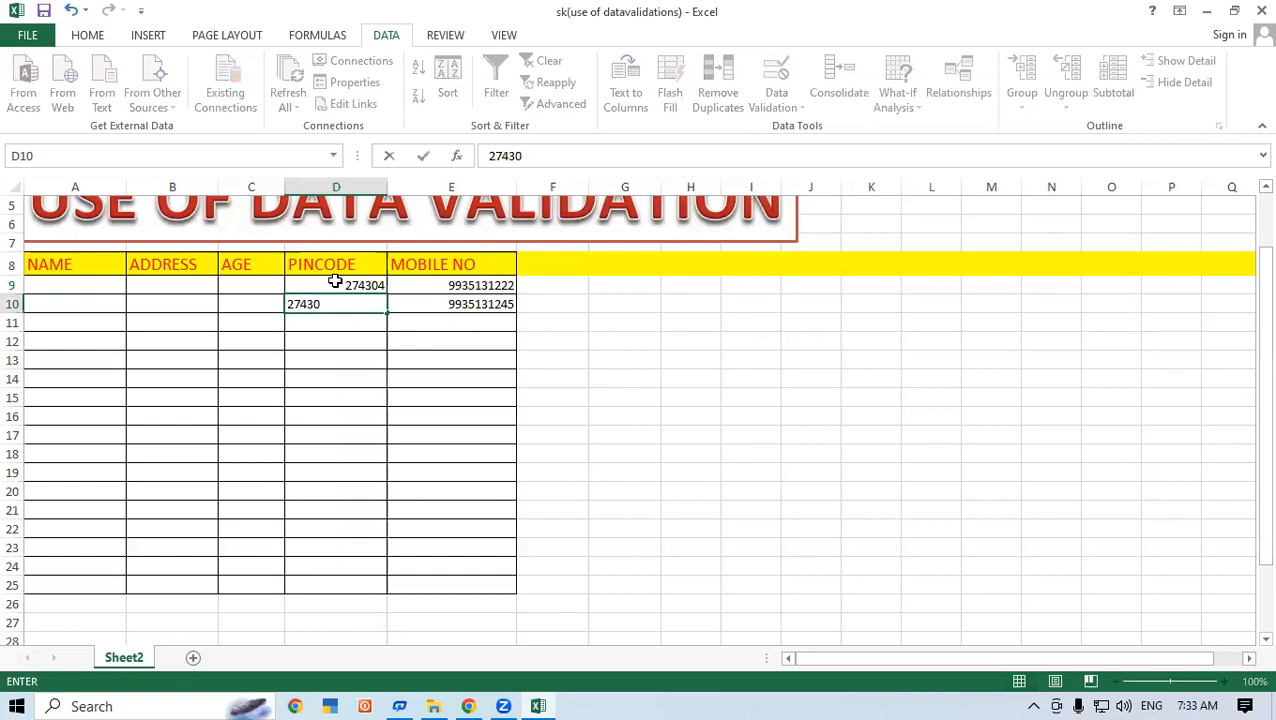
pyautogui.press('Return')
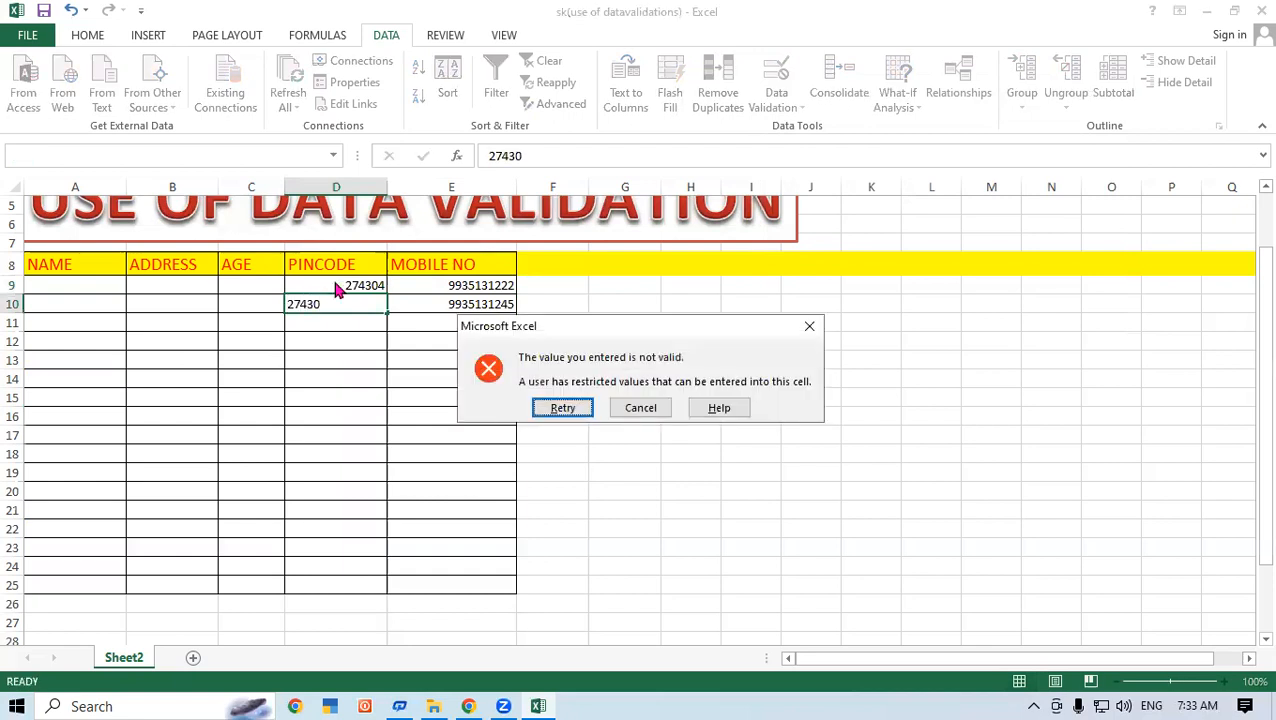
pyautogui.press('Return')
pyautogui.write('2')
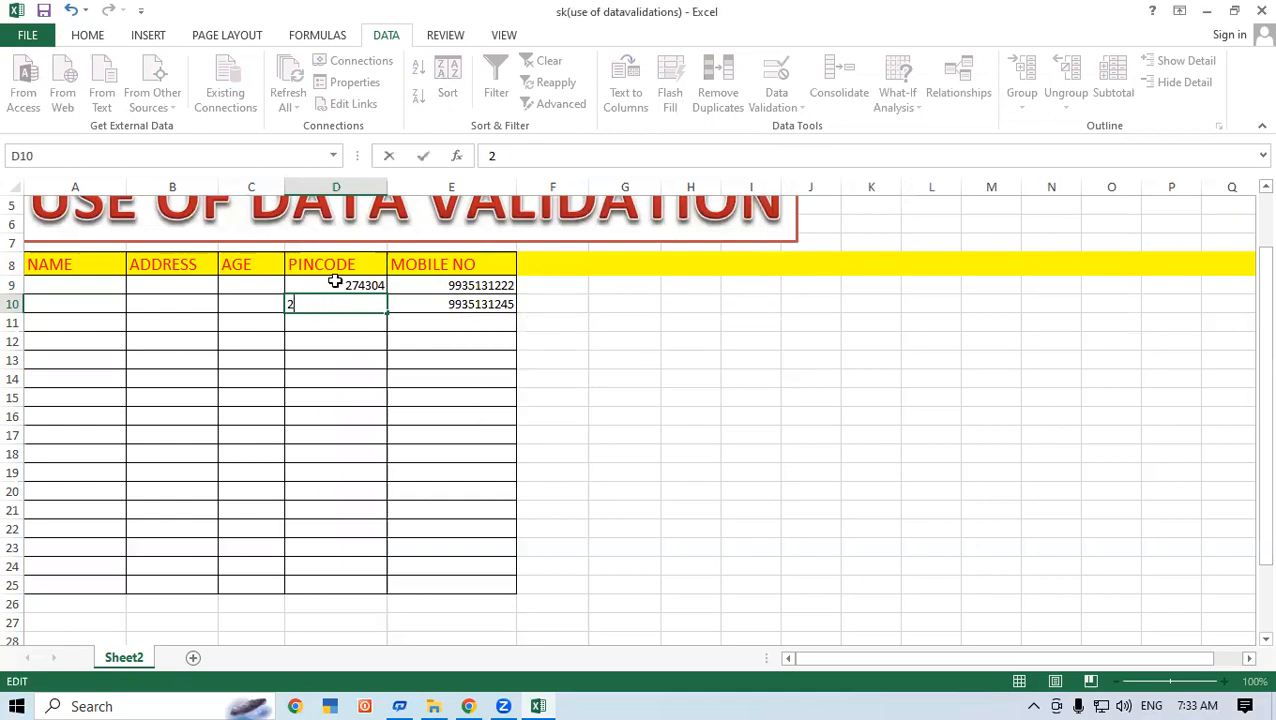
pyautogui.write('743065')
pyautogui.press('Return')
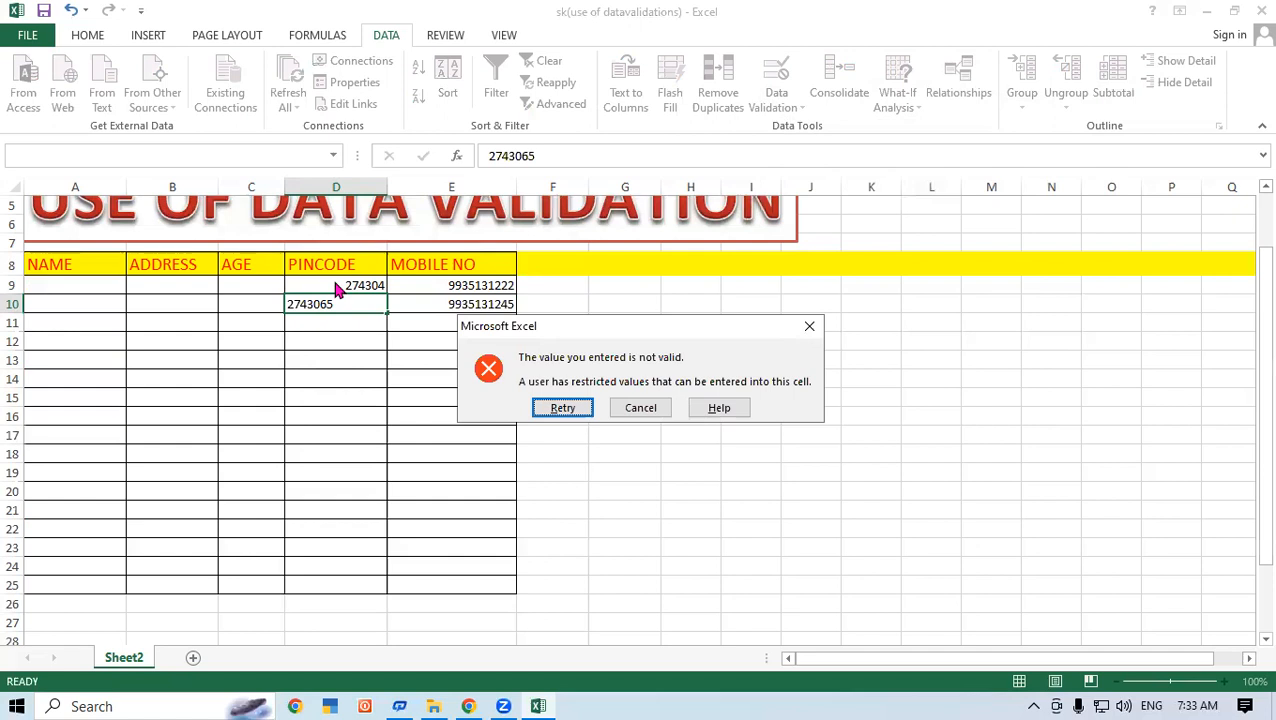
pyautogui.press('Return')
pyautogui.press('Return')
pyautogui.press('Return')
pyautogui.press('Return')
pyautogui.press('Return')
pyautogui.press('Return')
pyautogui.press('Return')
pyautogui.press('Return')
pyautogui.press('Return')
pyautogui.press('Return')
pyautogui.press('Return')
pyautogui.press('Return')
pyautogui.press('Return')
pyautogui.press('Return')
pyautogui.click(638, 410)
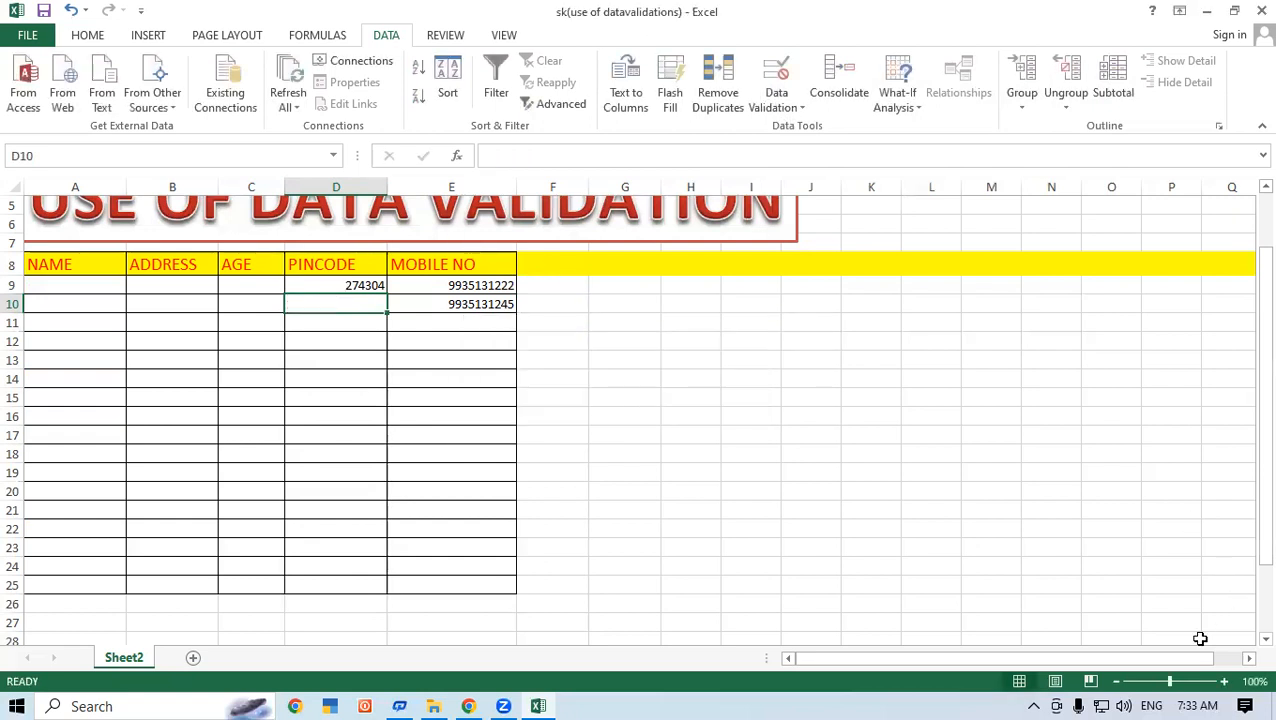